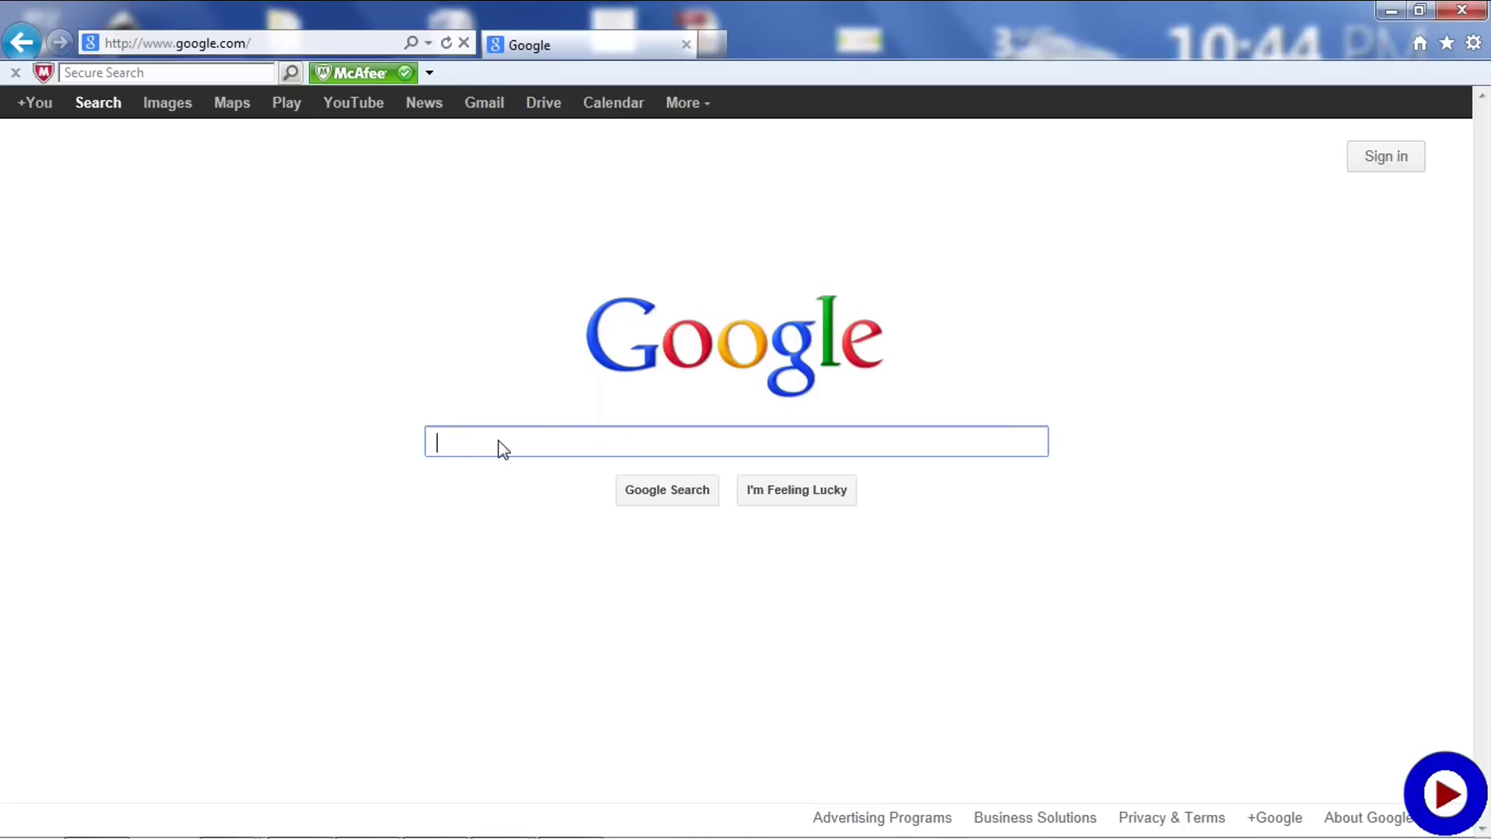
pyautogui.write('free photoshop brushes')
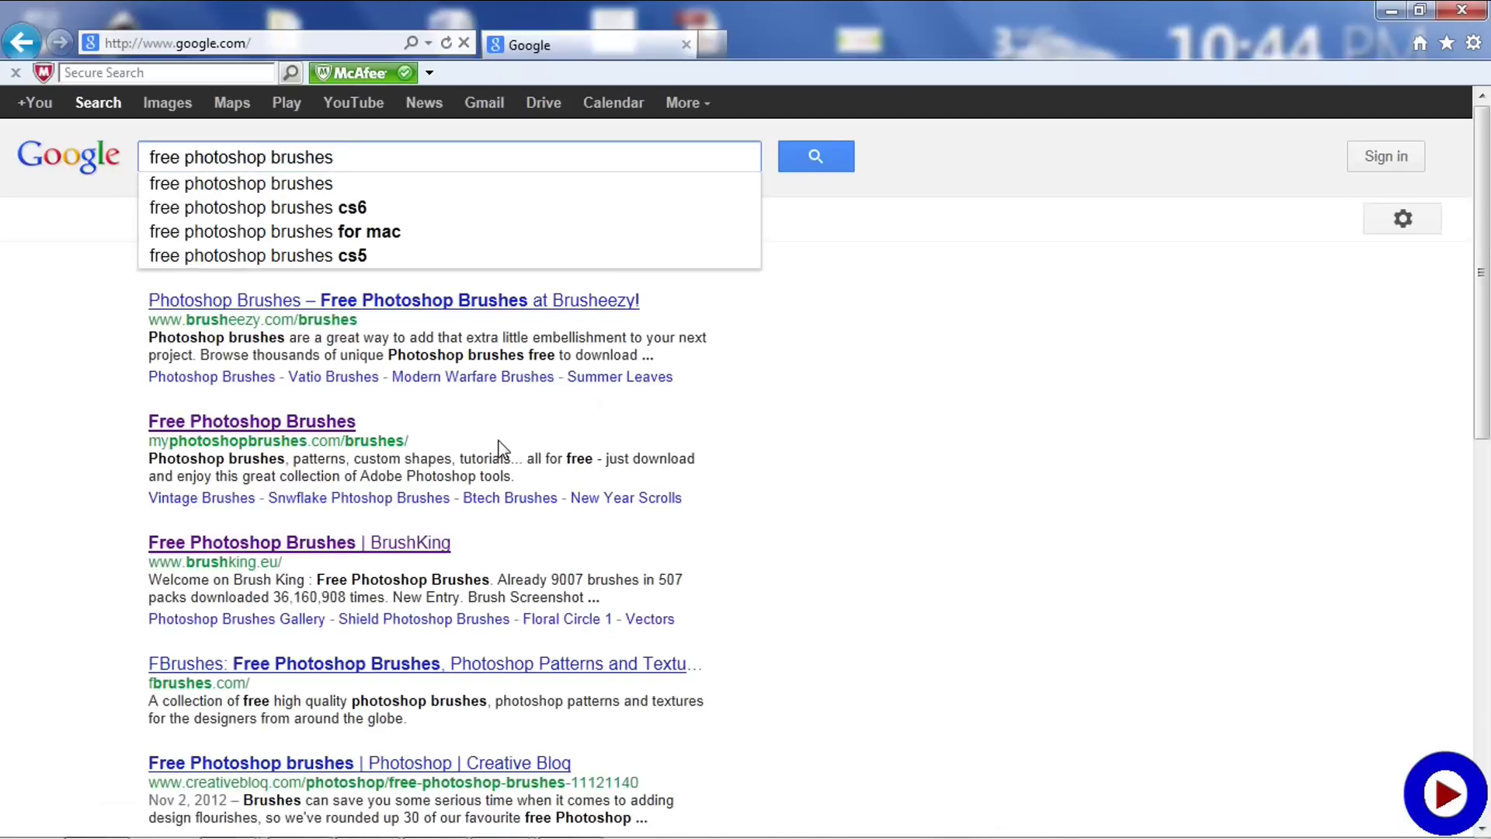
# - Search Google for 'free photoshop brushes', then for 'free GIMP brushes'
pyautogui.press('Return')
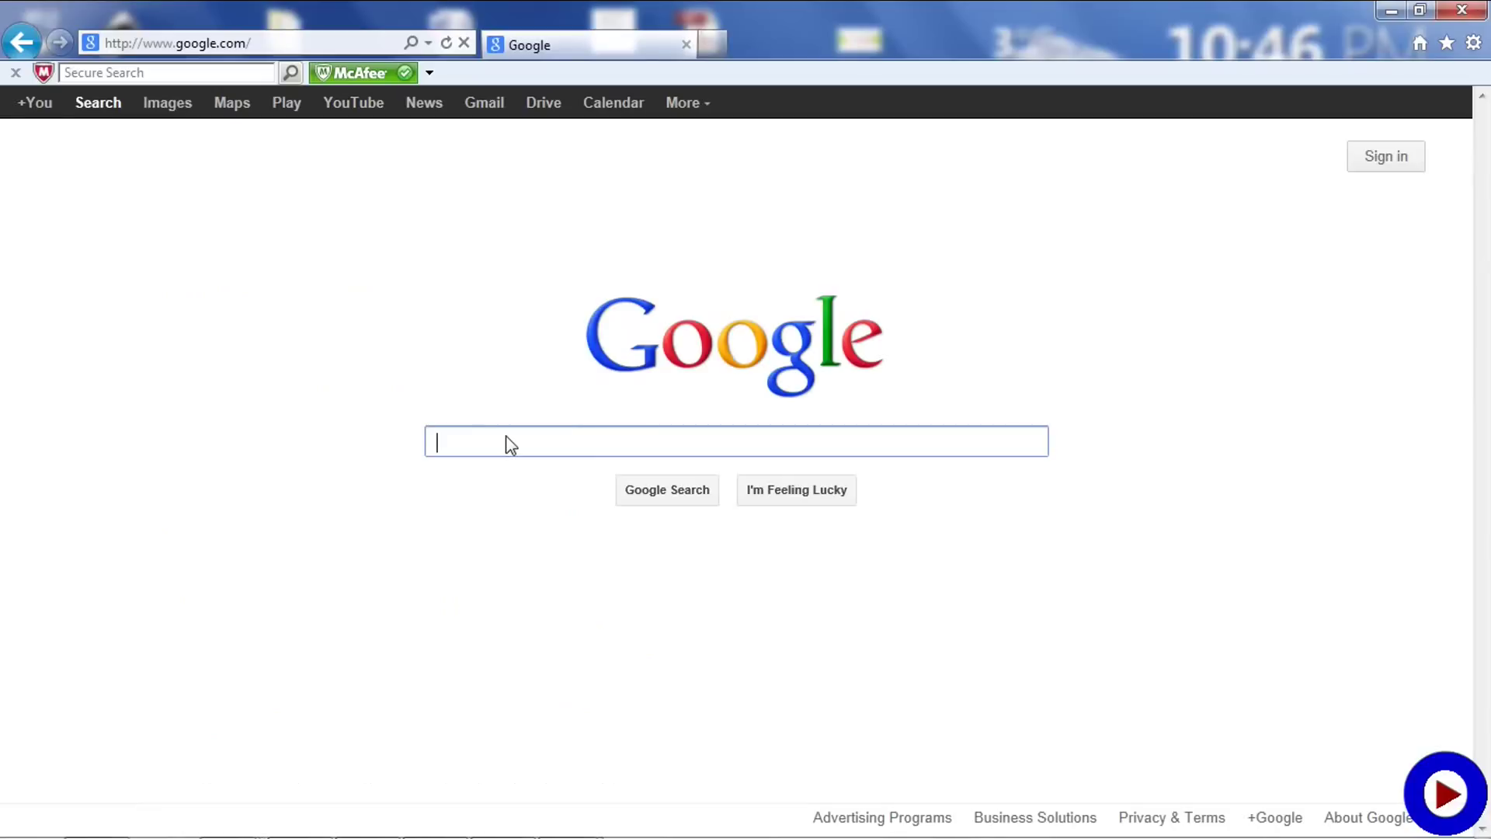
pyautogui.write('free GIMP brushes')
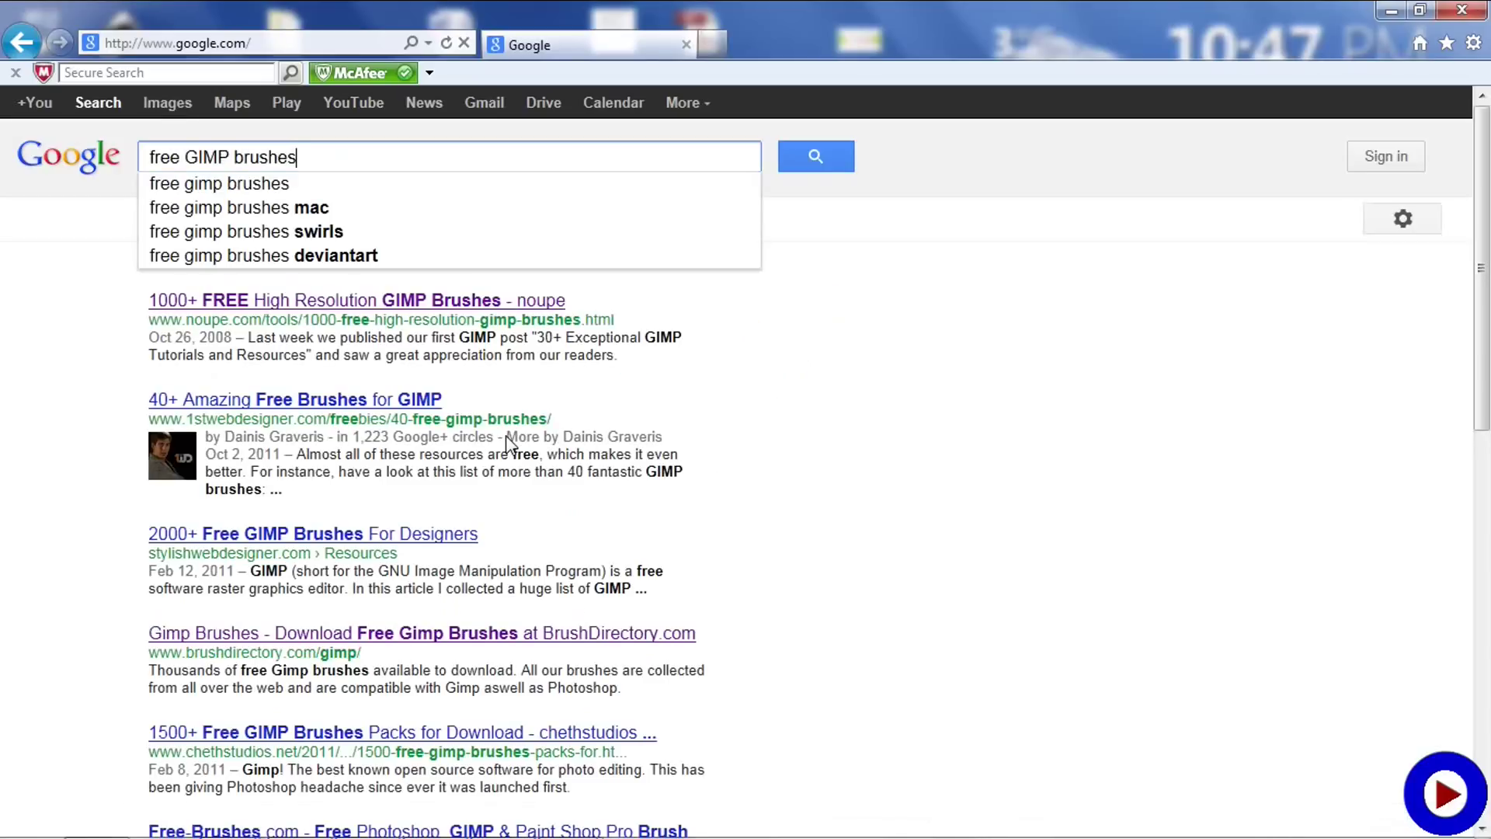
pyautogui.press('Return')
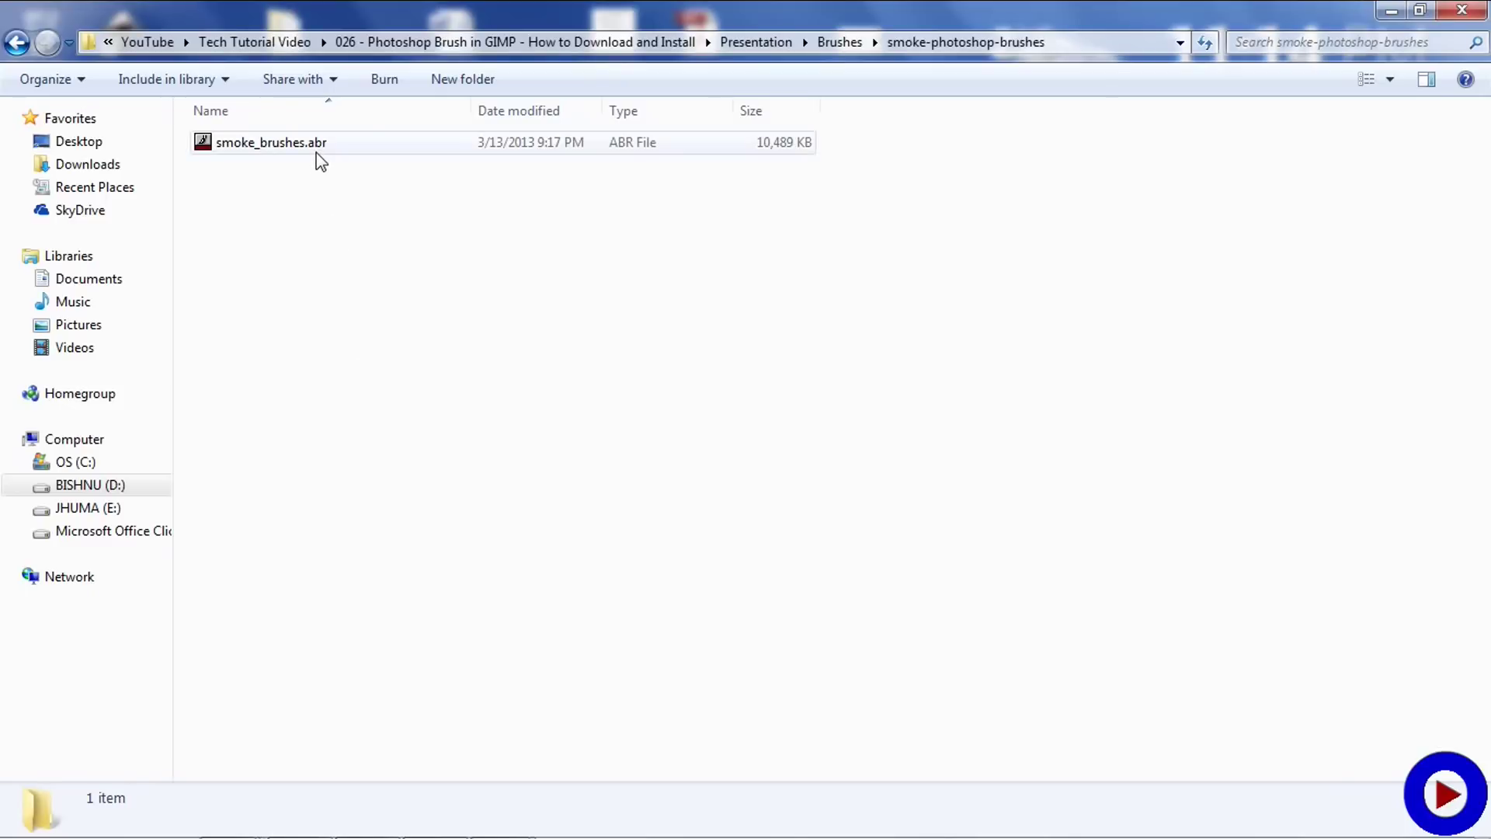
# - Go up to the Brushes folder and open the Floral folder
pyautogui.click(839, 43)
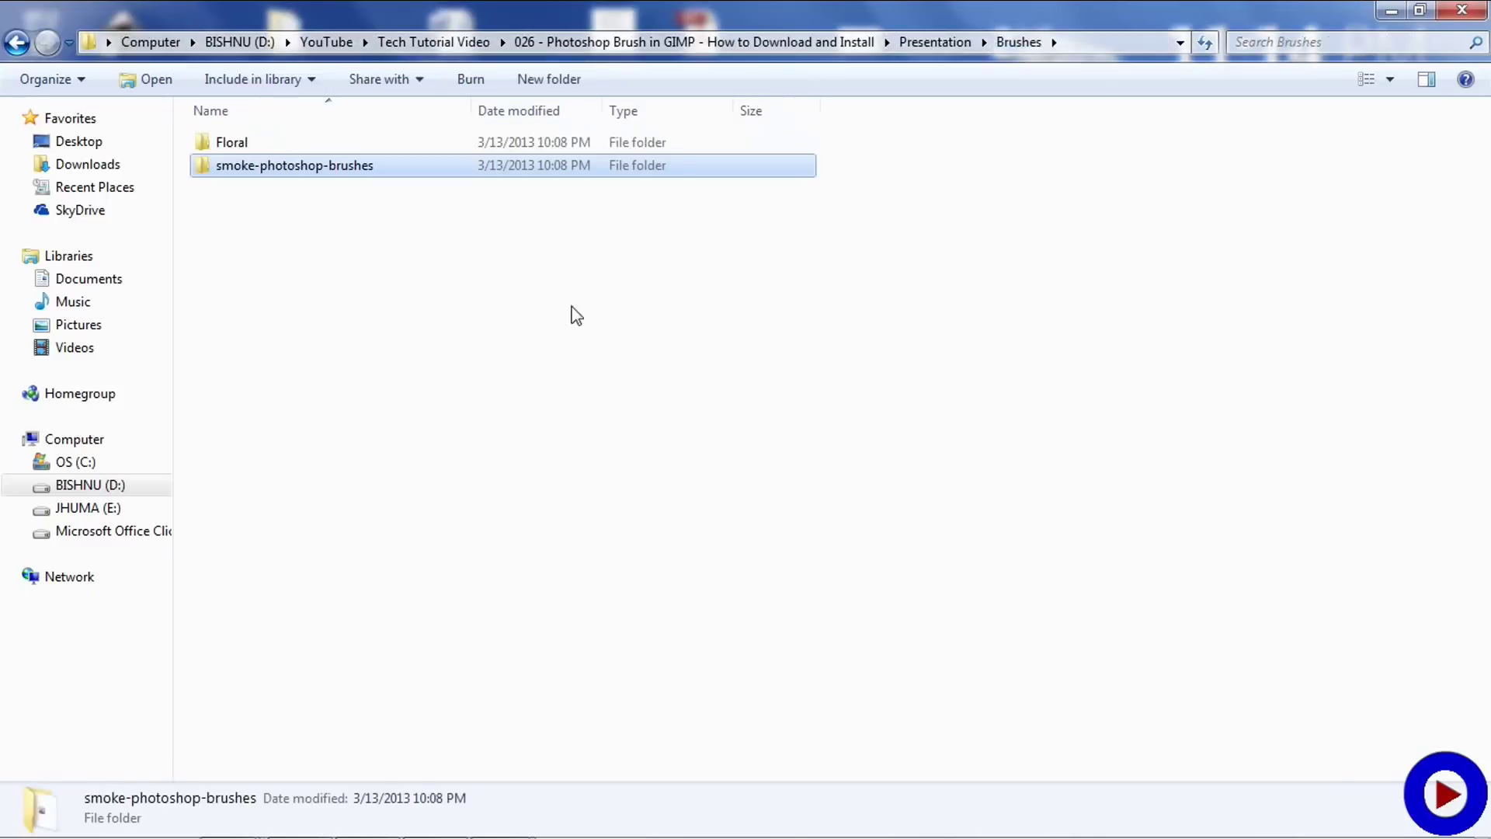
pyautogui.doubleClick(263, 150)
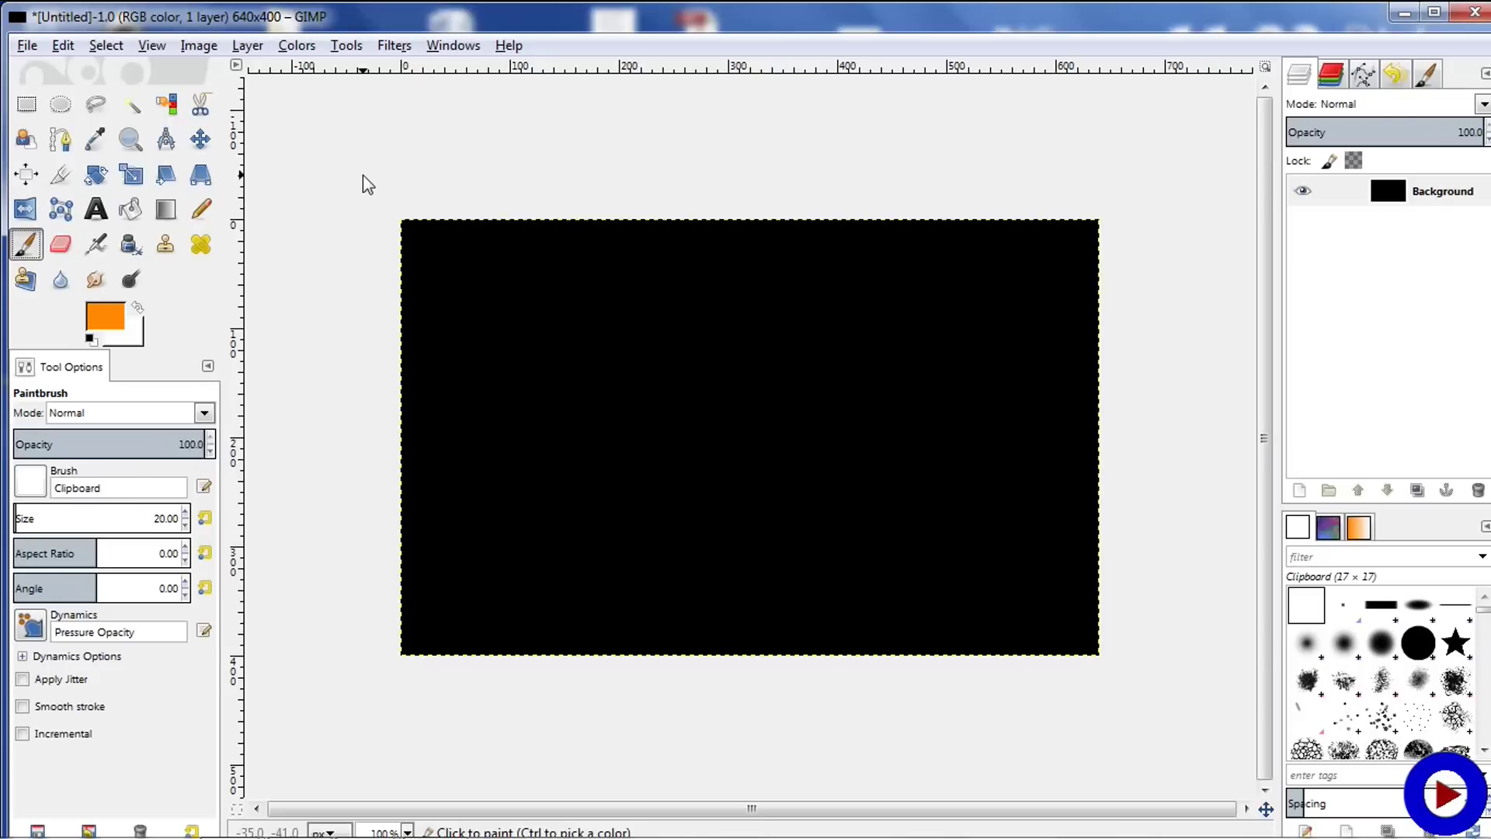
# - Show the Brushes folder locations under Folders in GIMP's Preferences
pyautogui.click(63, 46)
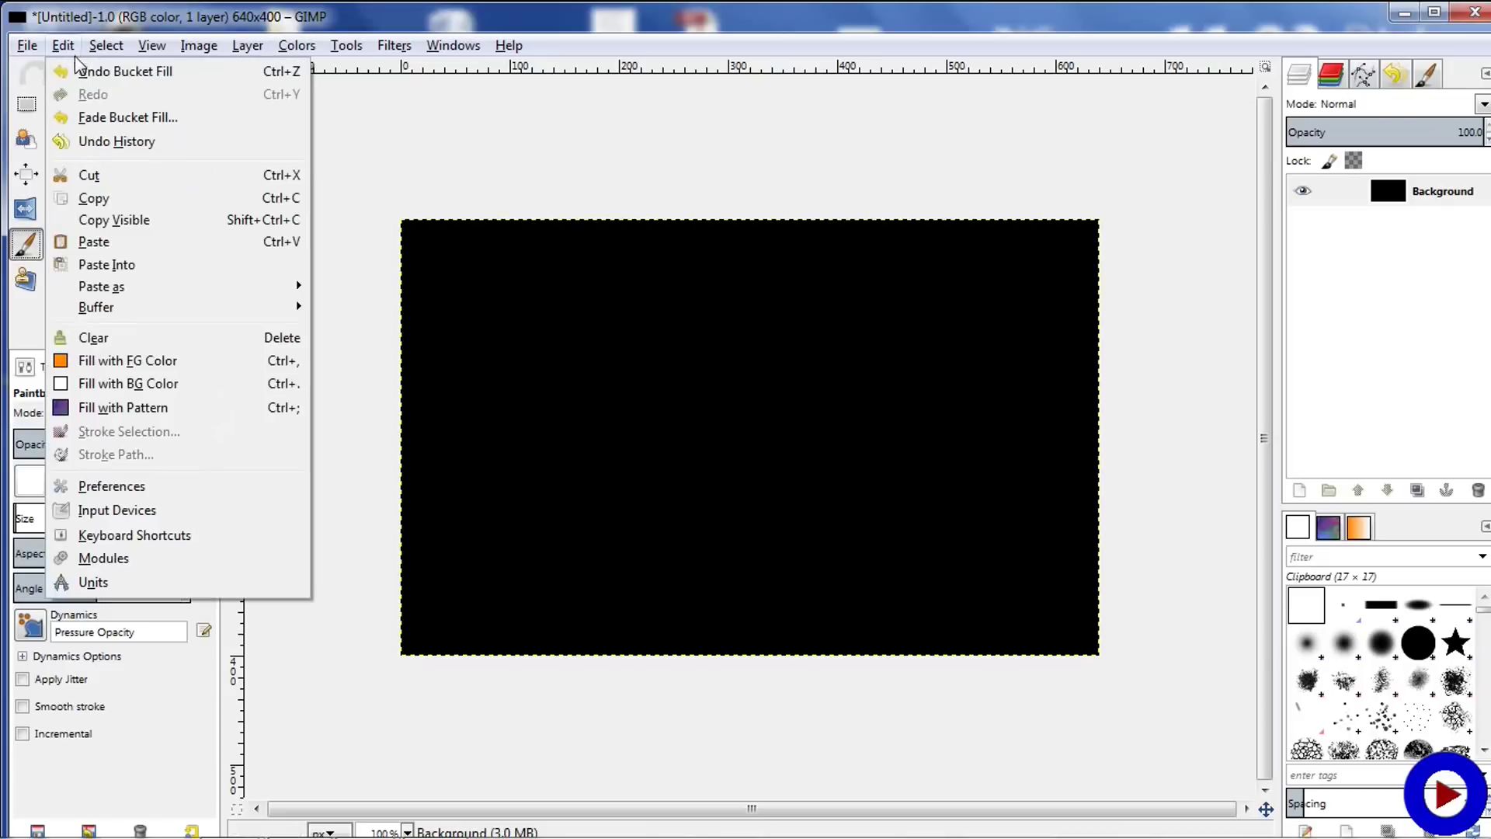
pyautogui.click(215, 495)
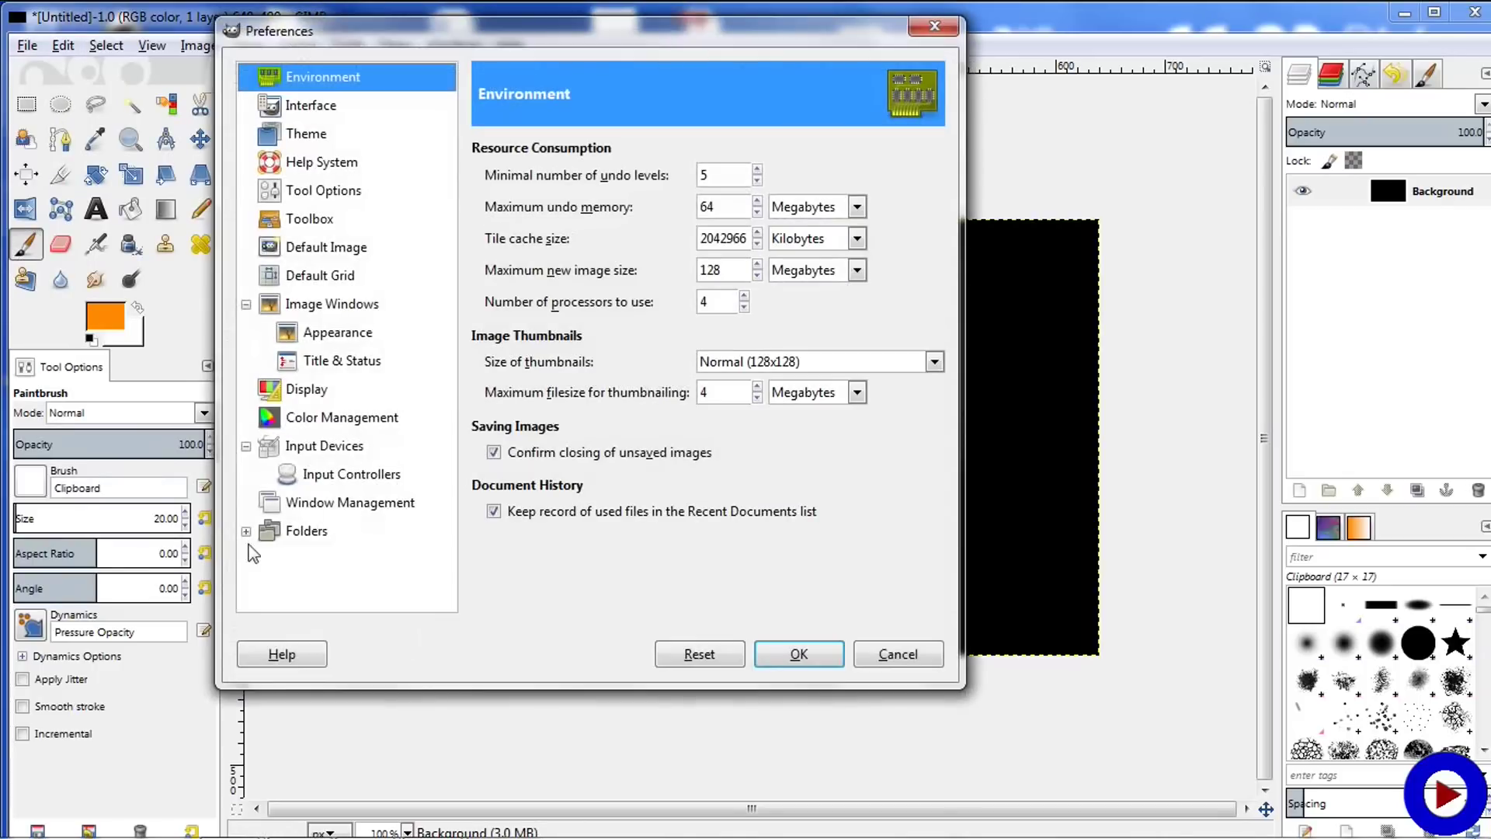
pyautogui.click(247, 533)
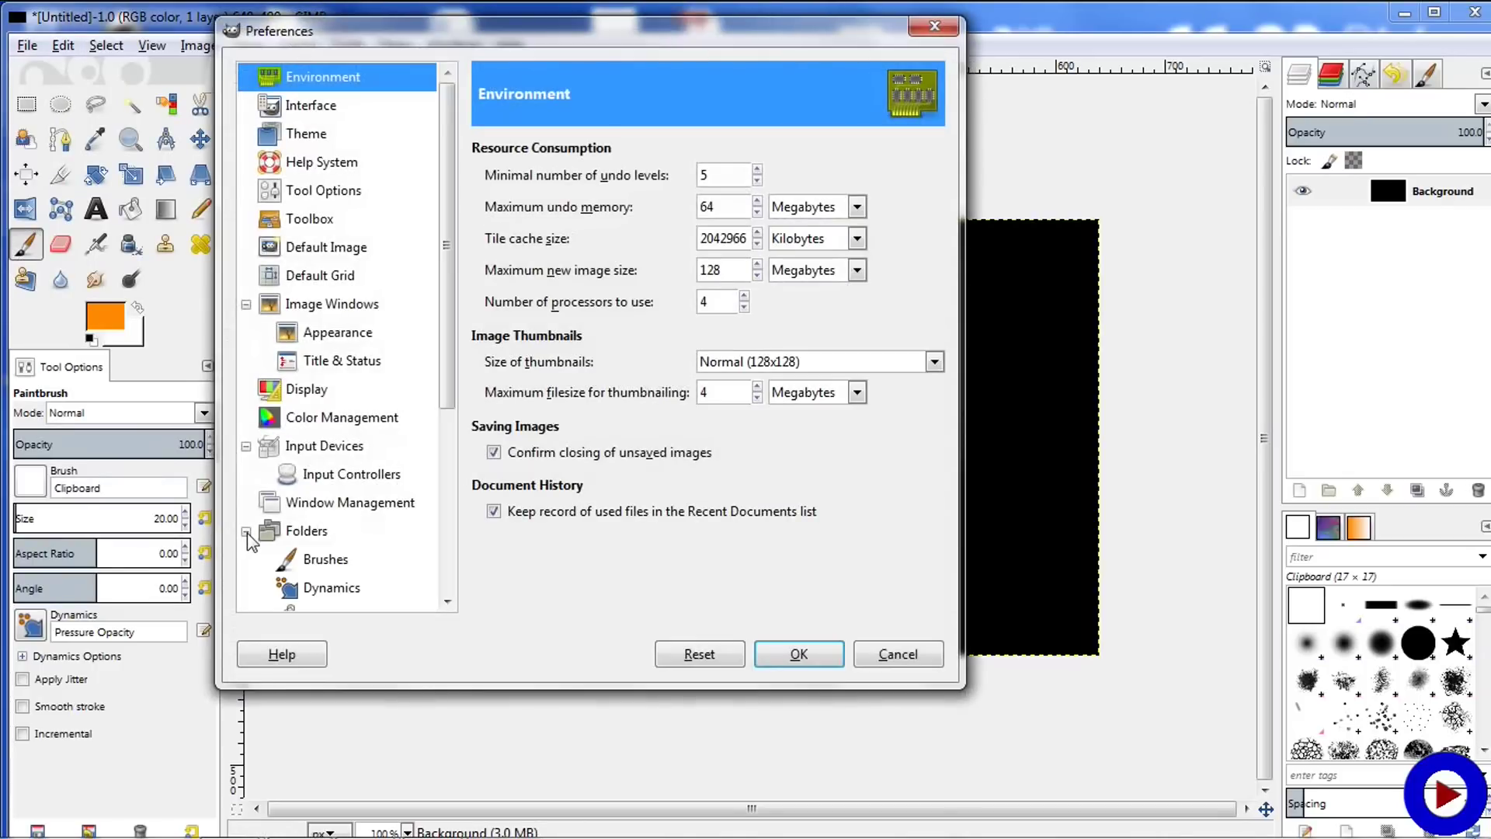
pyautogui.click(327, 563)
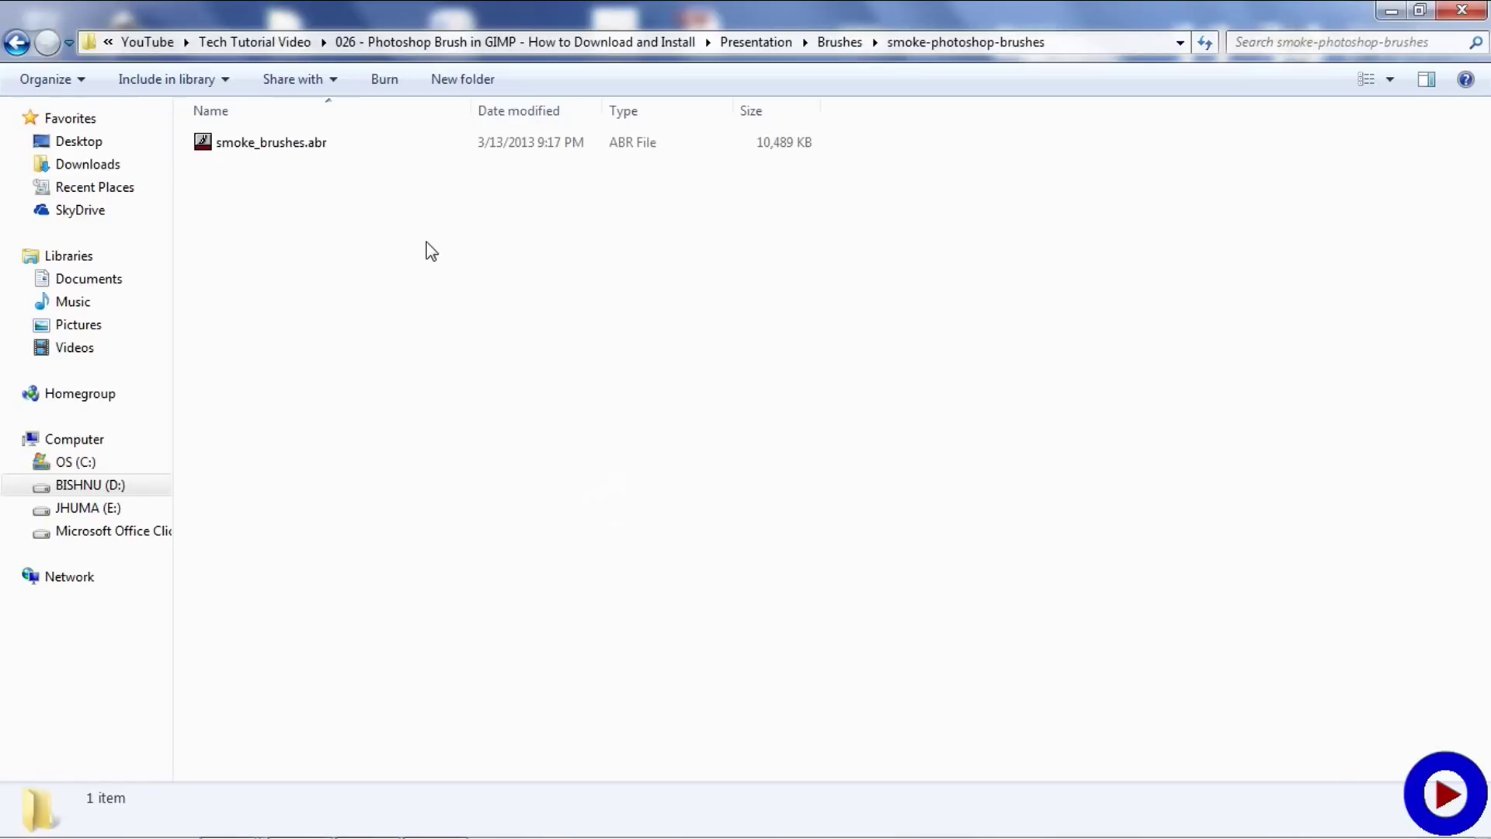
# - Copy smoke_brushes.abr and paste it into C:\Users\Me\.gimp-2.8\brushes
pyautogui.click(283, 154)
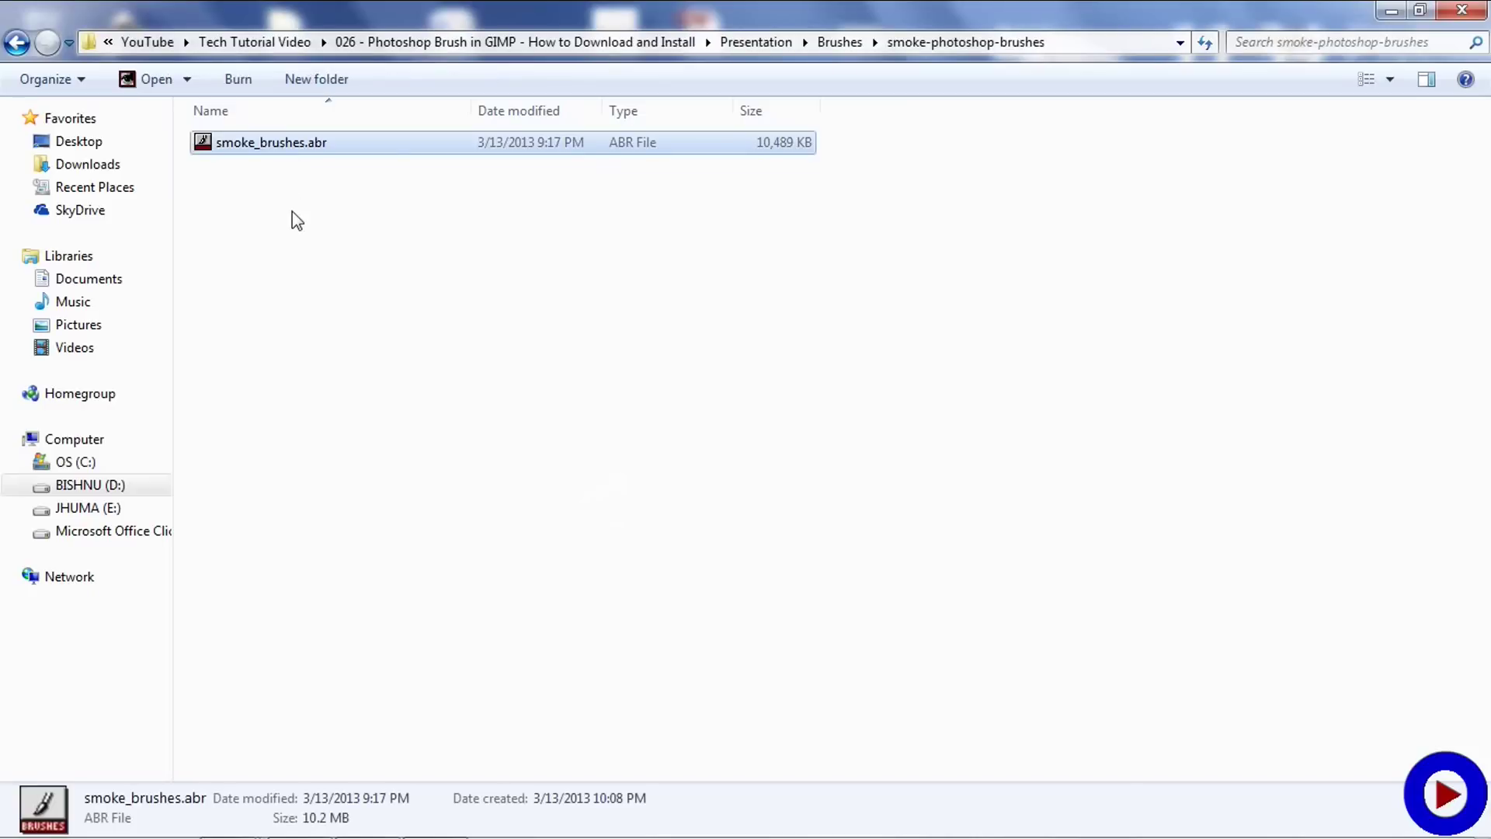
pyautogui.rightClick(270, 142)
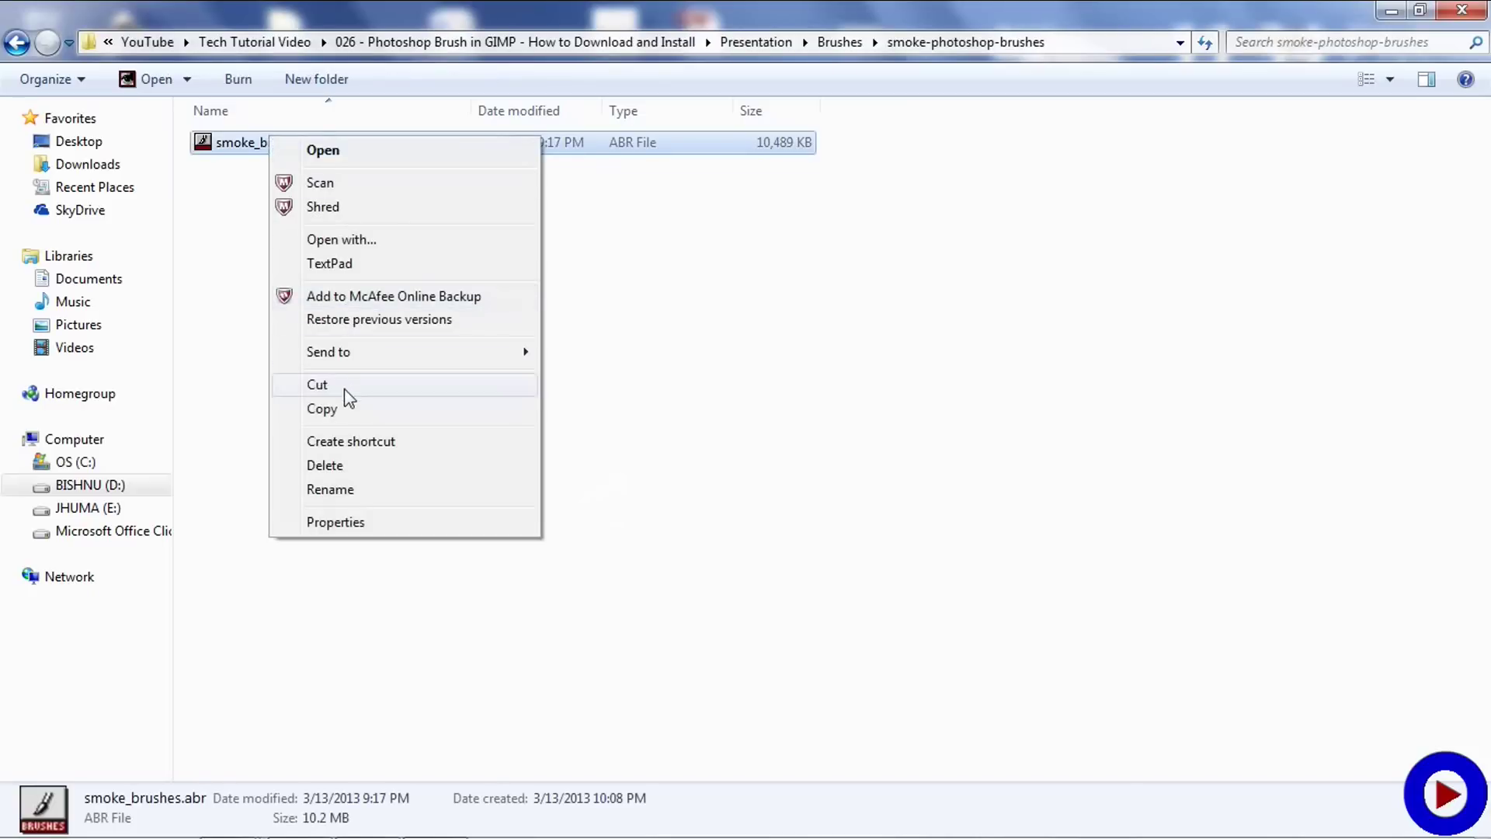
pyautogui.click(344, 417)
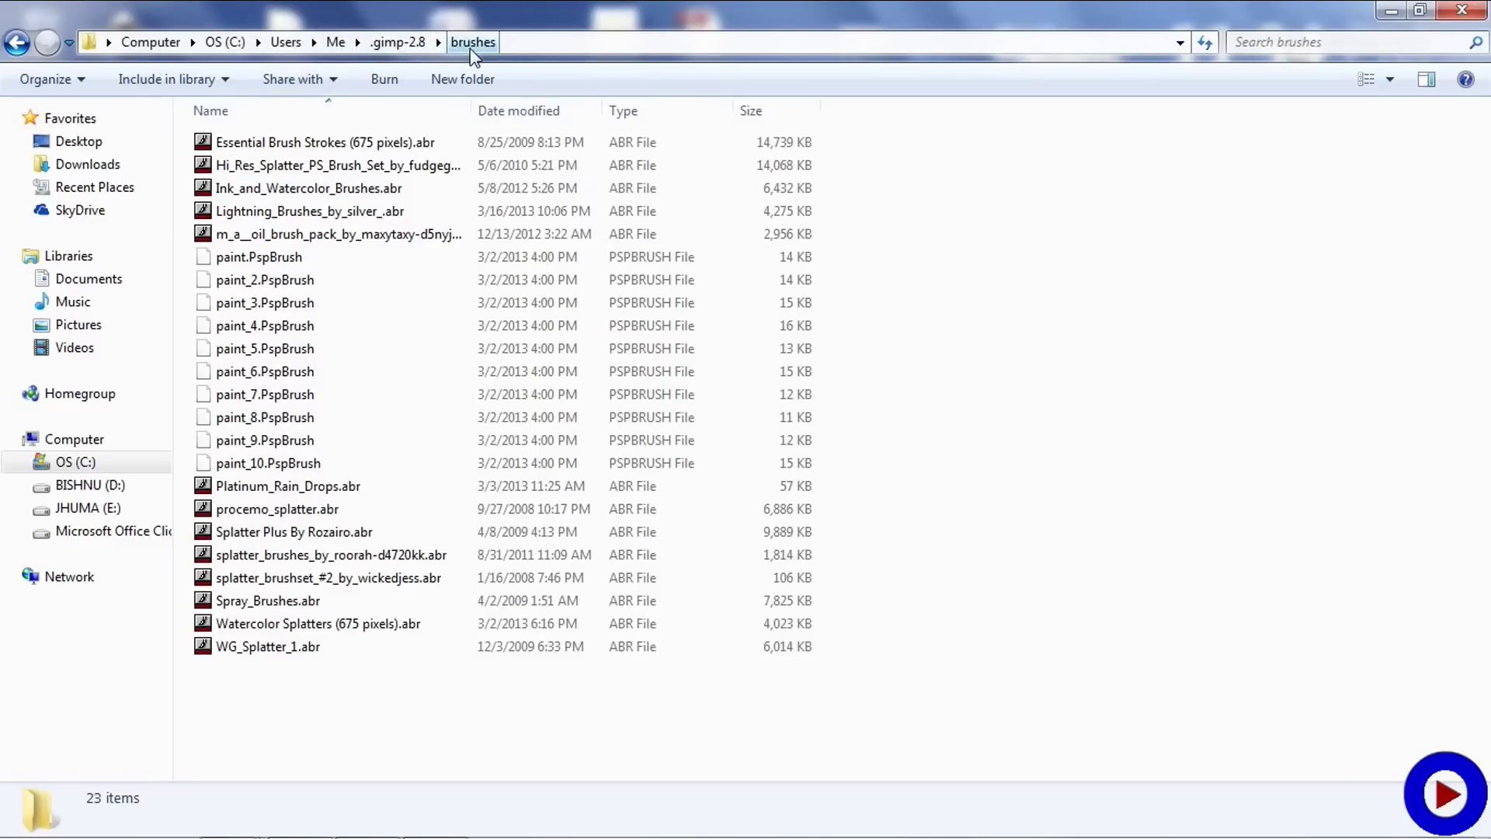
pyautogui.rightClick(311, 703)
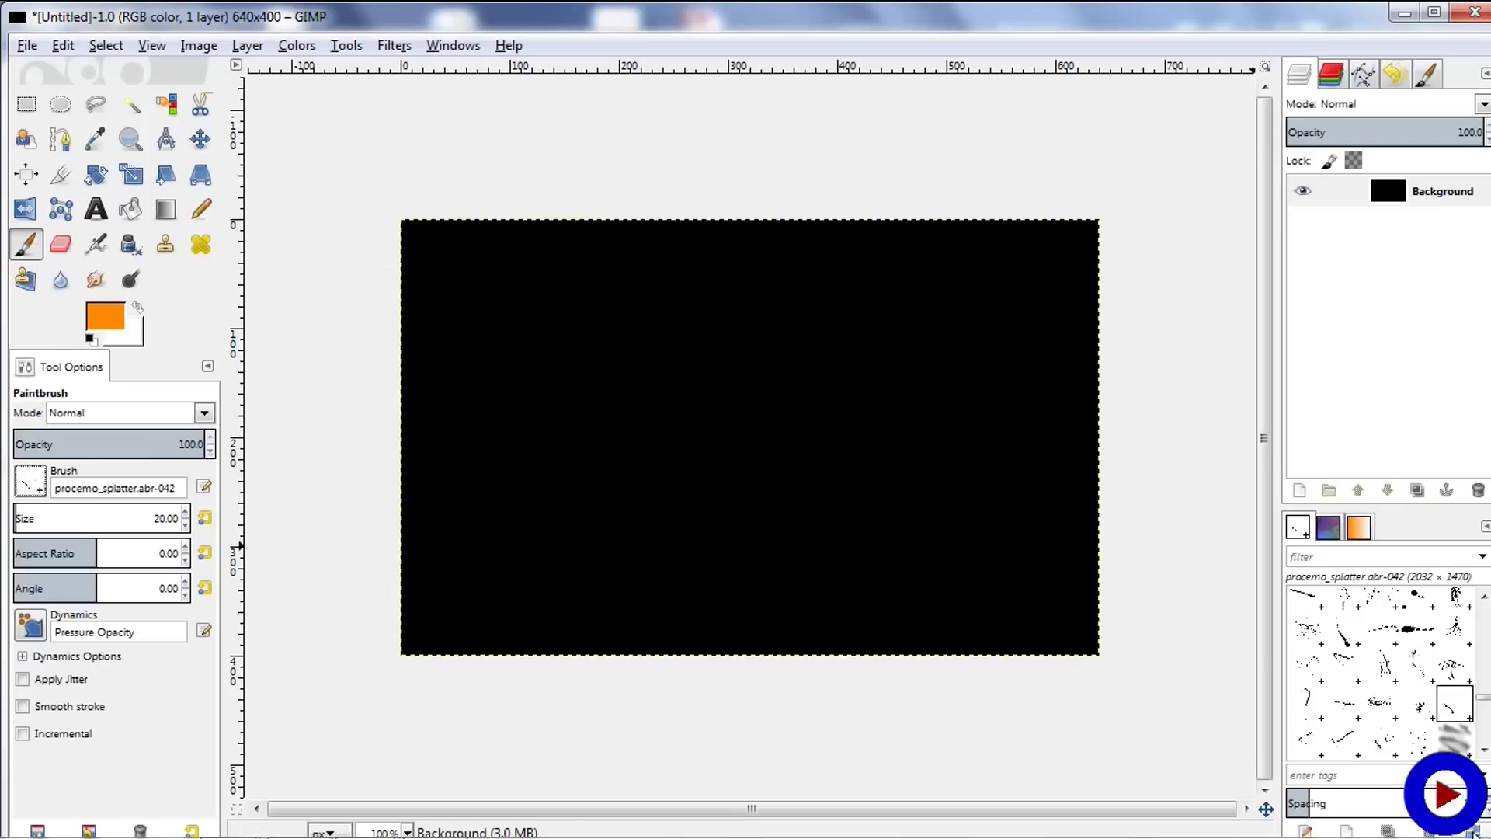
# - Refresh GIMP's brushes and browse the brush list for the new smoke brushes
pyautogui.rightClick(1350, 678)
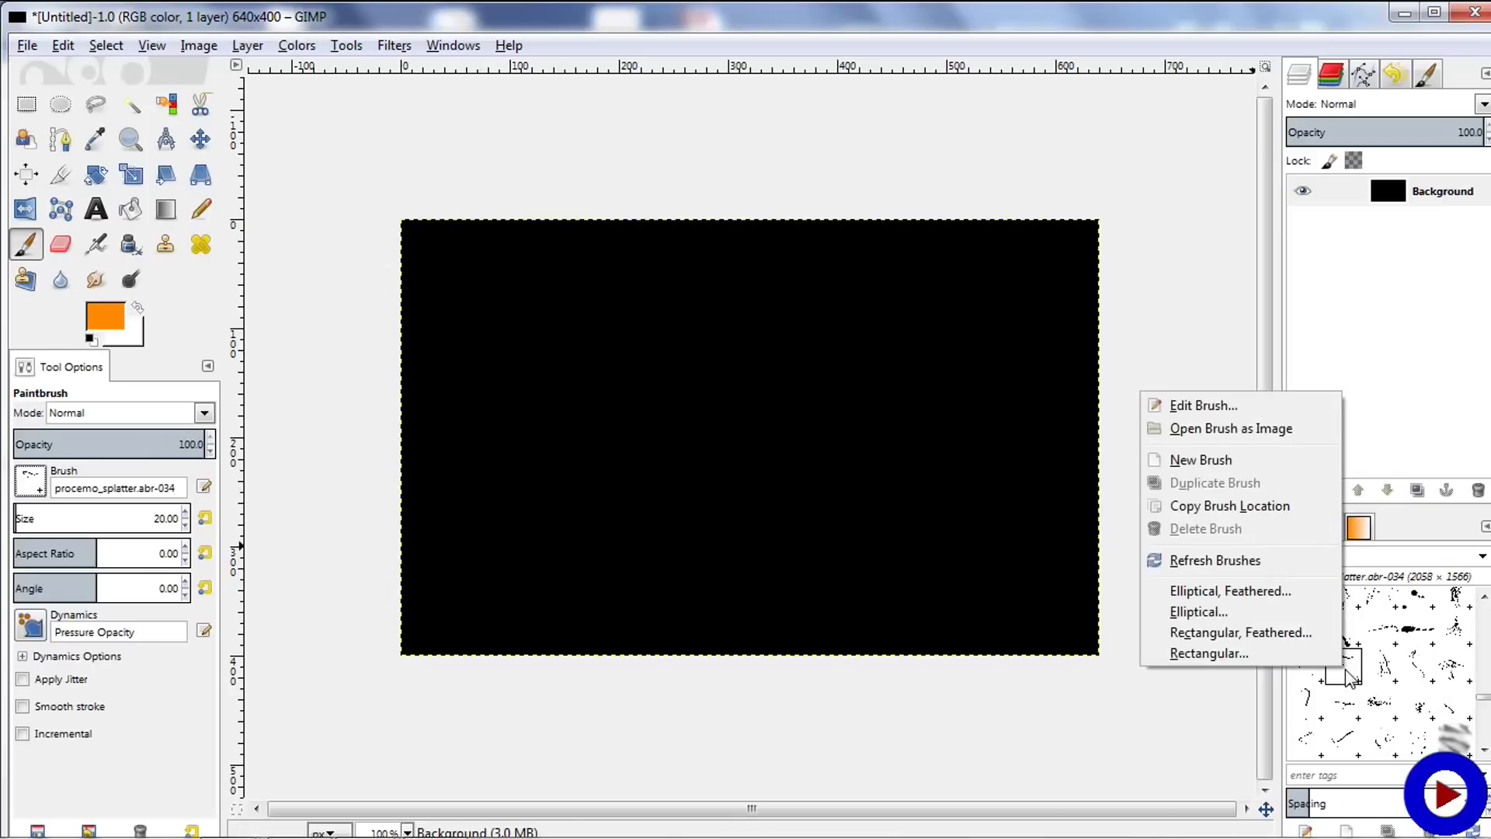
pyautogui.click(1235, 571)
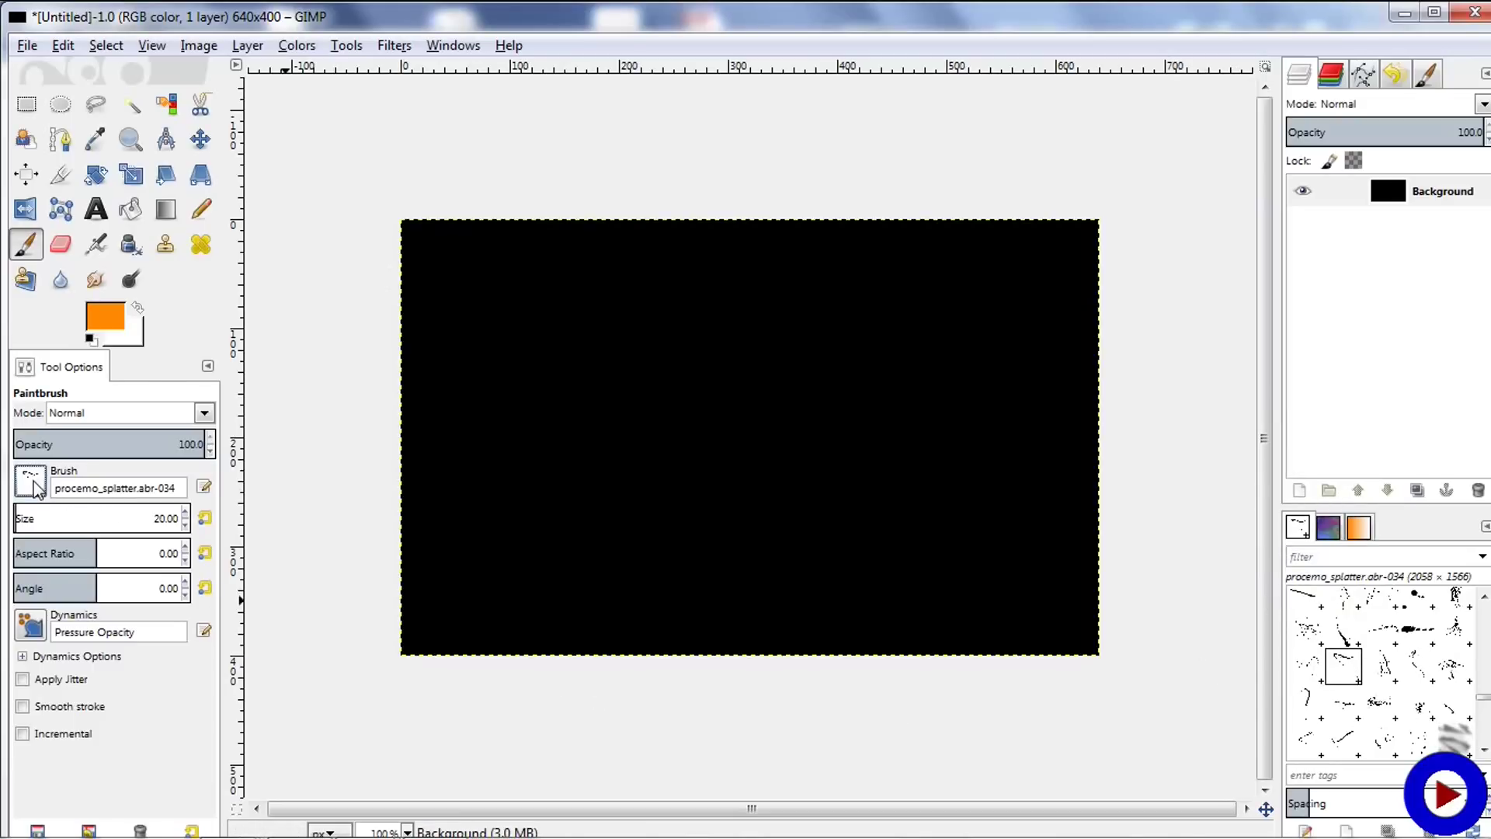
pyautogui.click(31, 483)
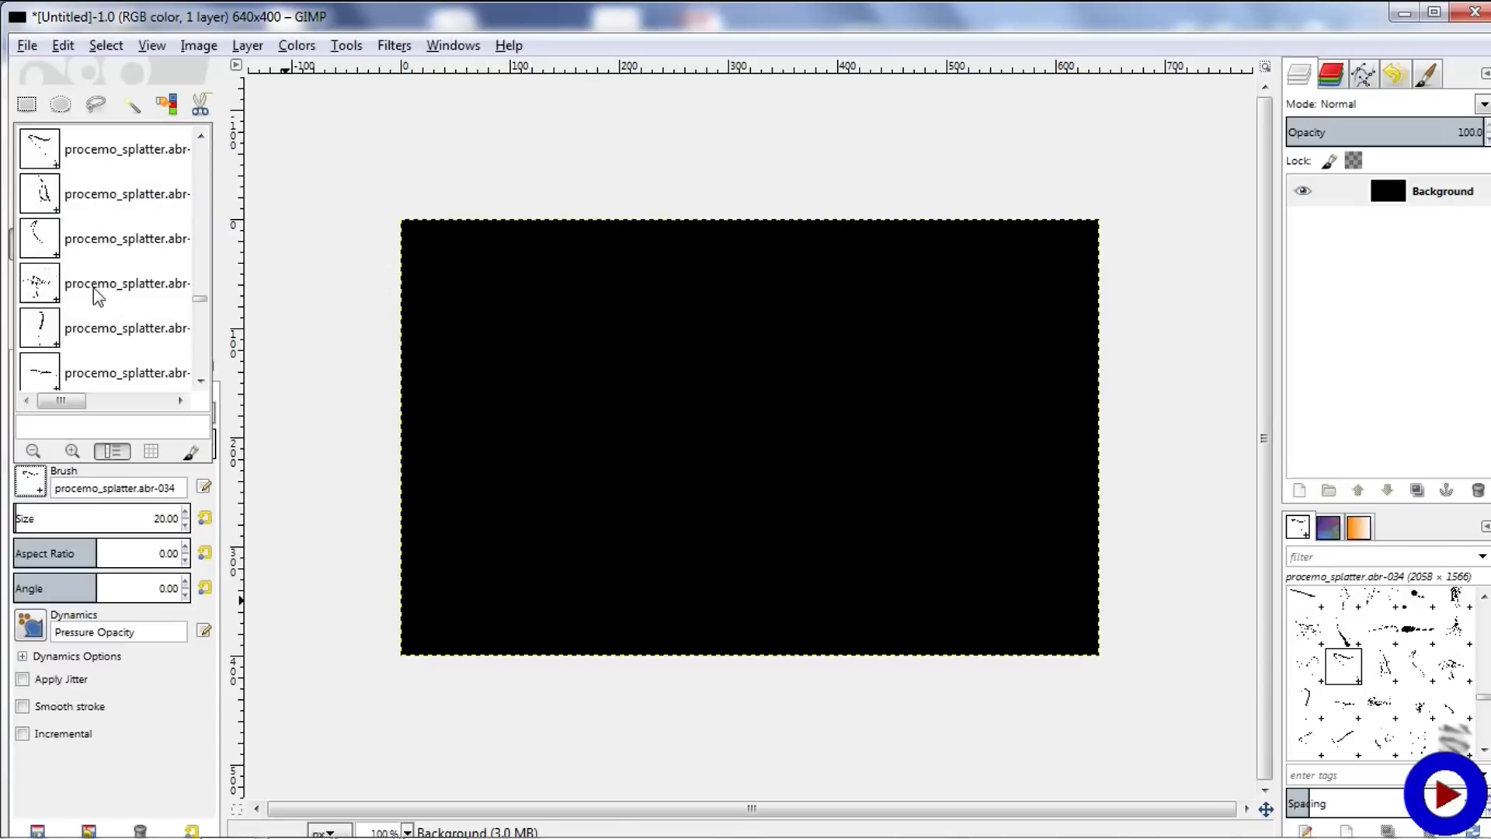
pyautogui.click(199, 383)
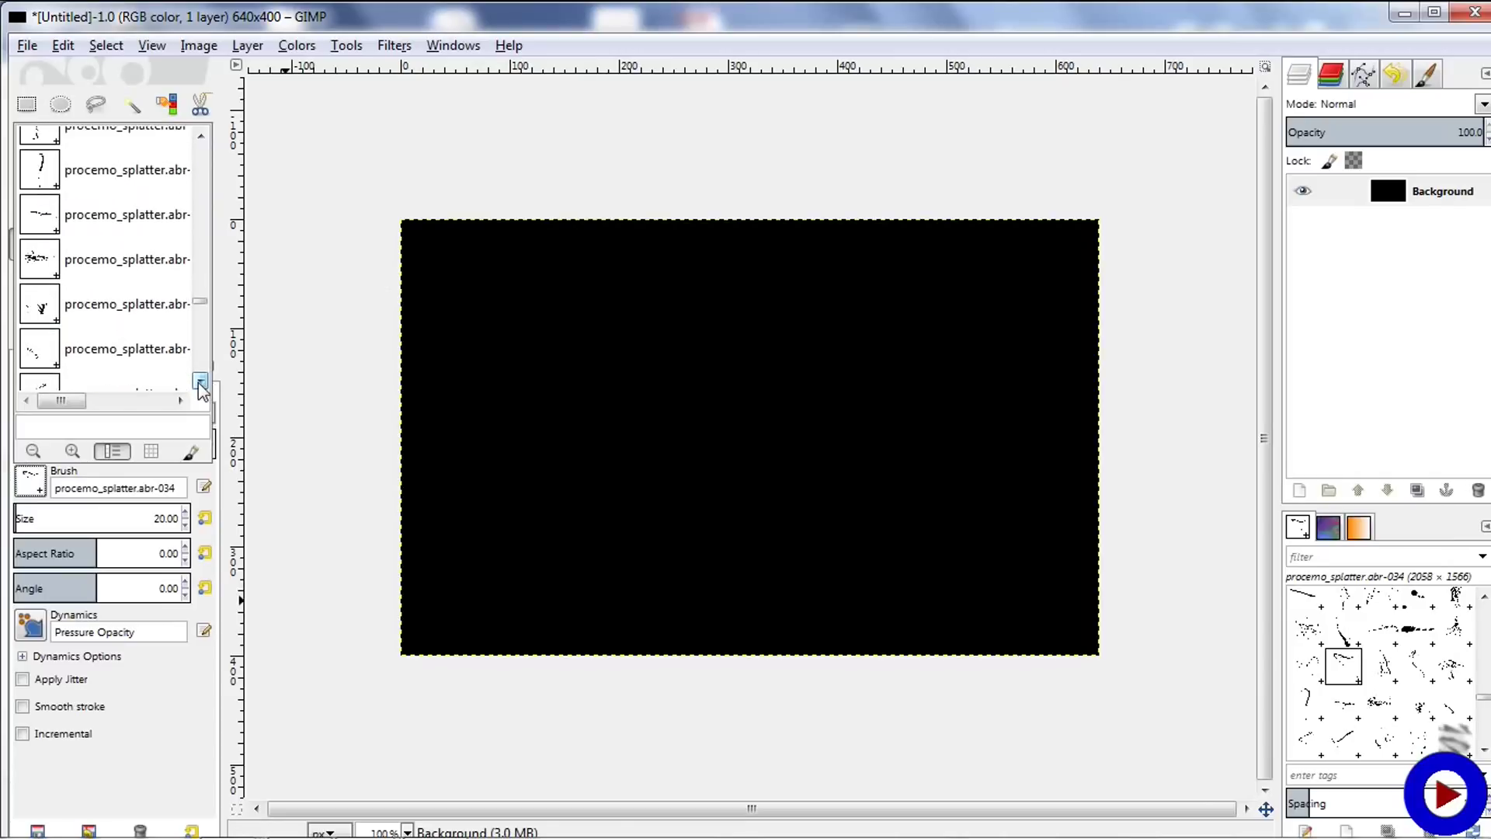
pyautogui.click(199, 383)
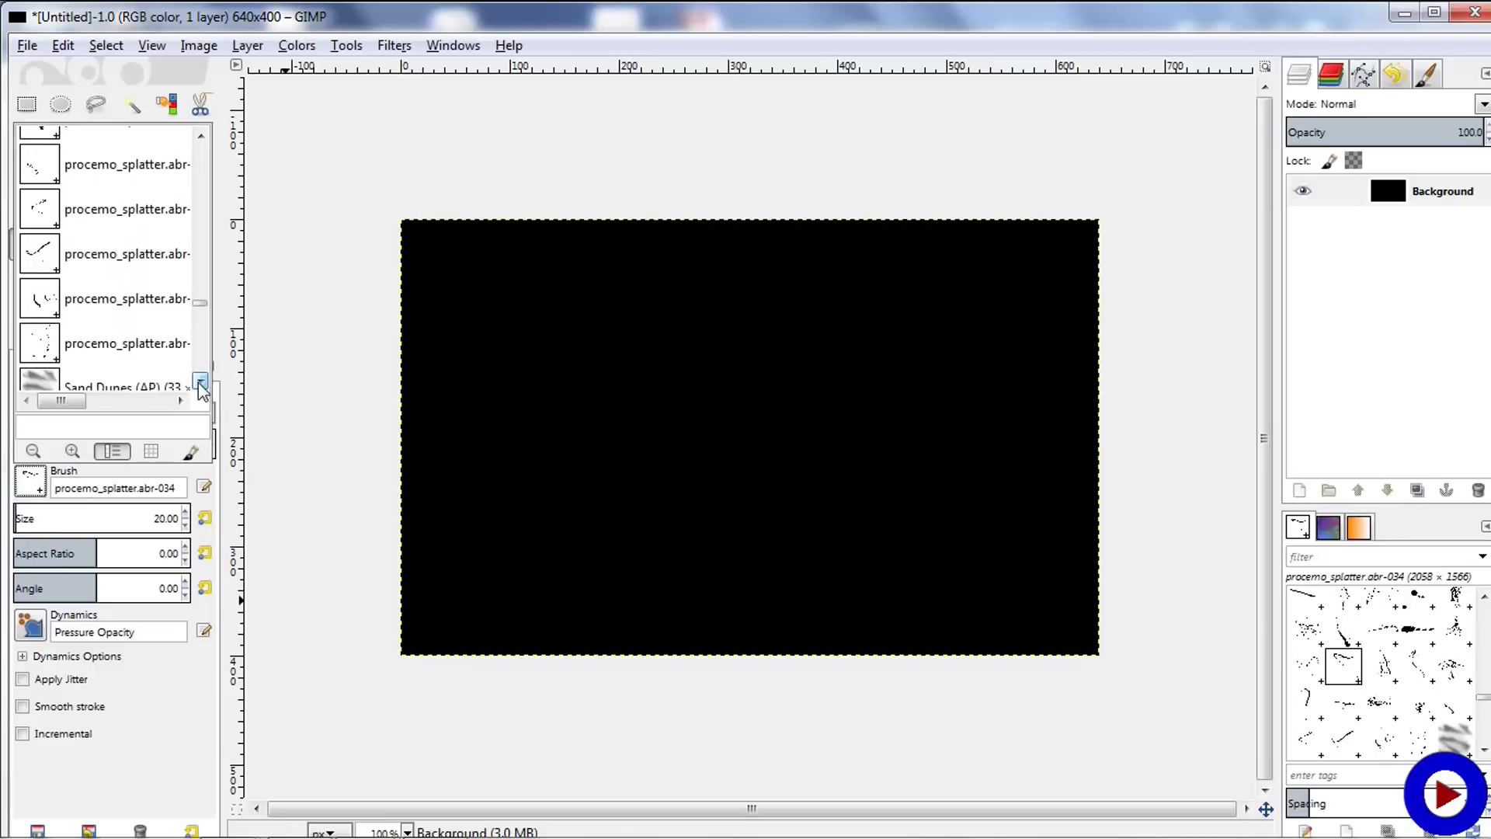
pyautogui.click(199, 385)
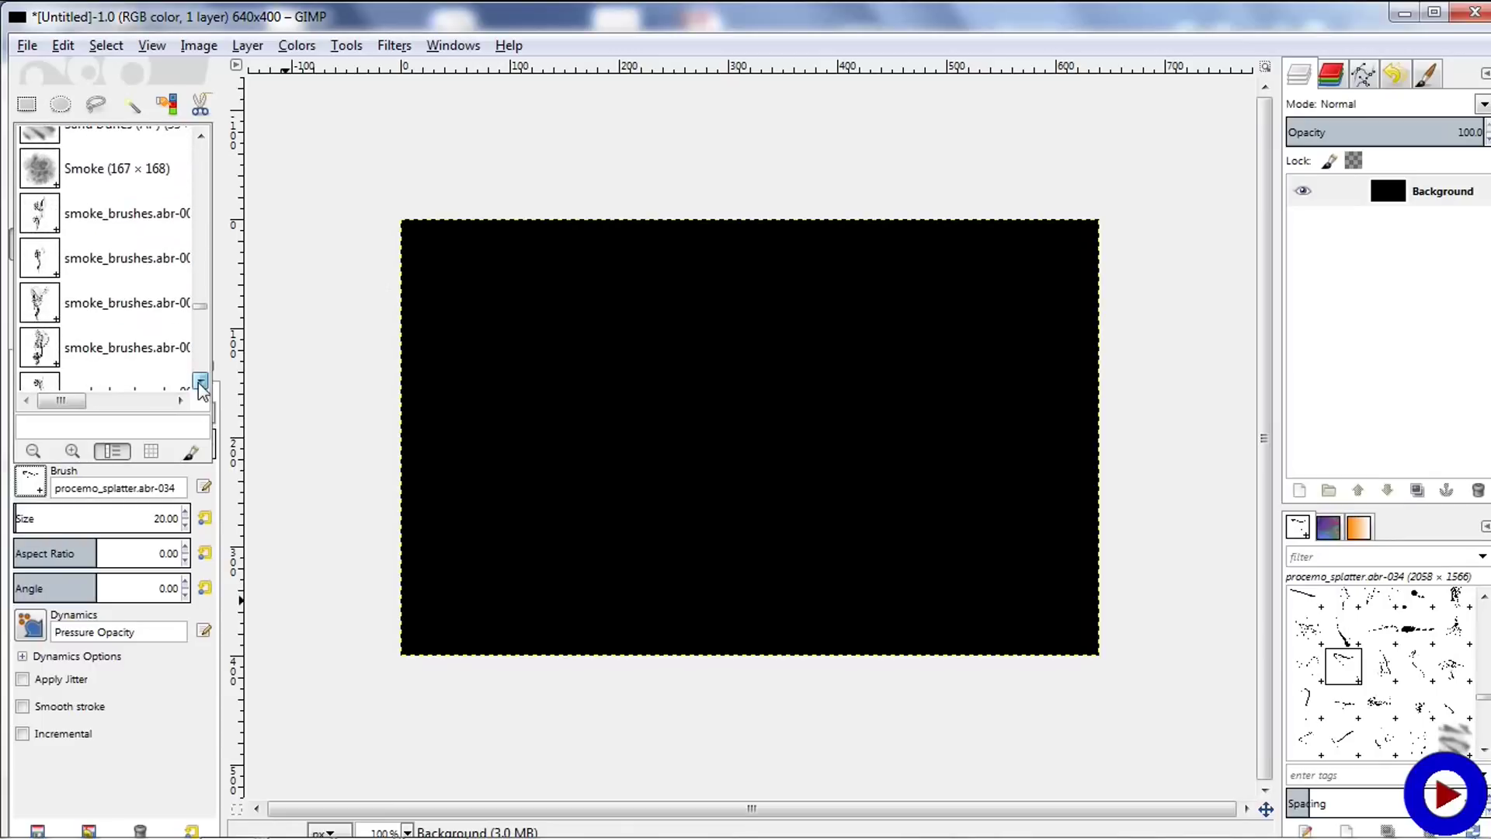
# - Stamp orange smoke near the canvas centre with smoke_brushes.abr-003 at size 200
pyautogui.doubleClick(102, 306)
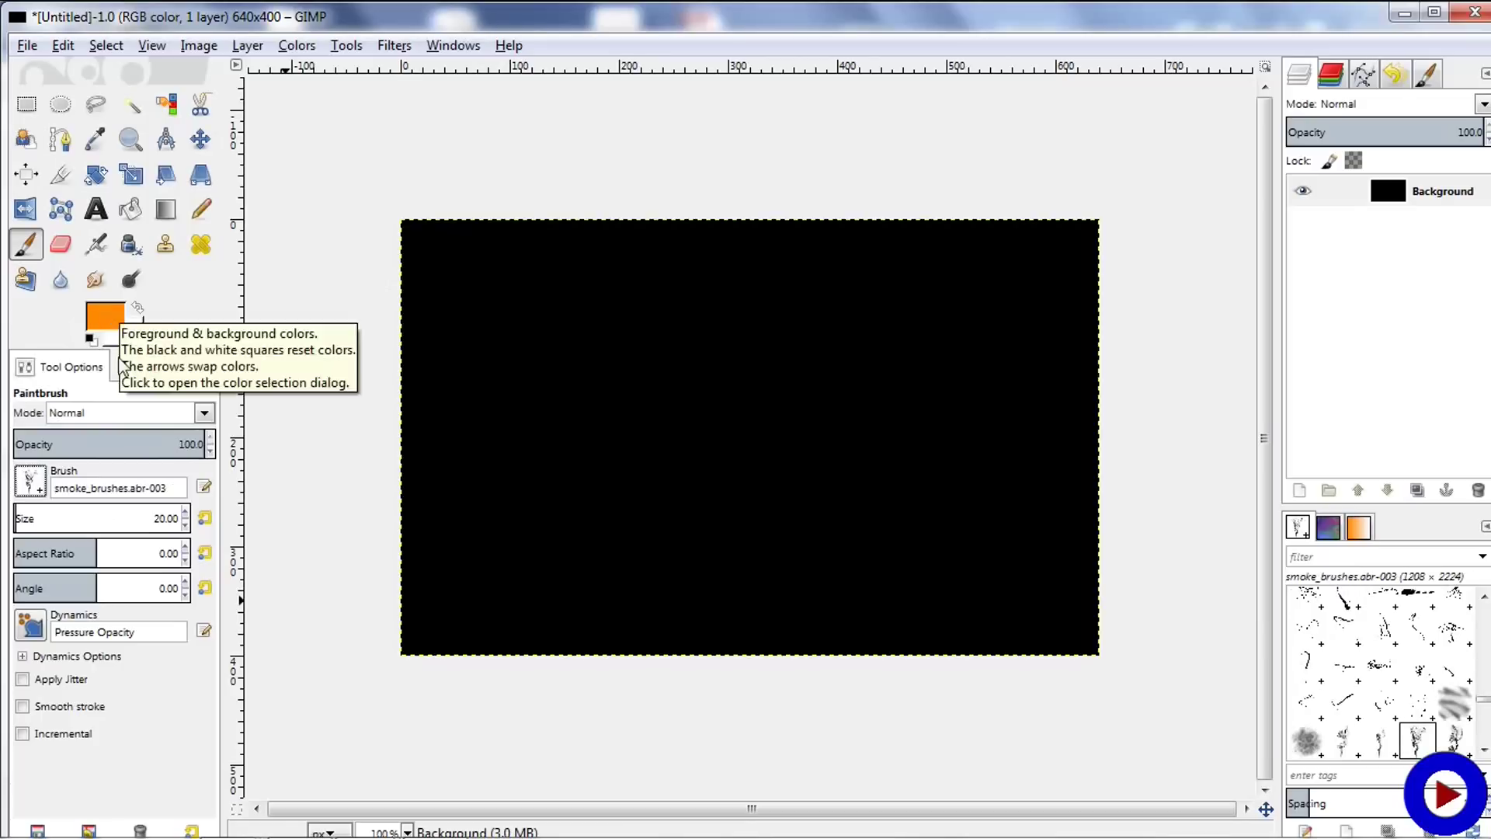
pyautogui.click(168, 525)
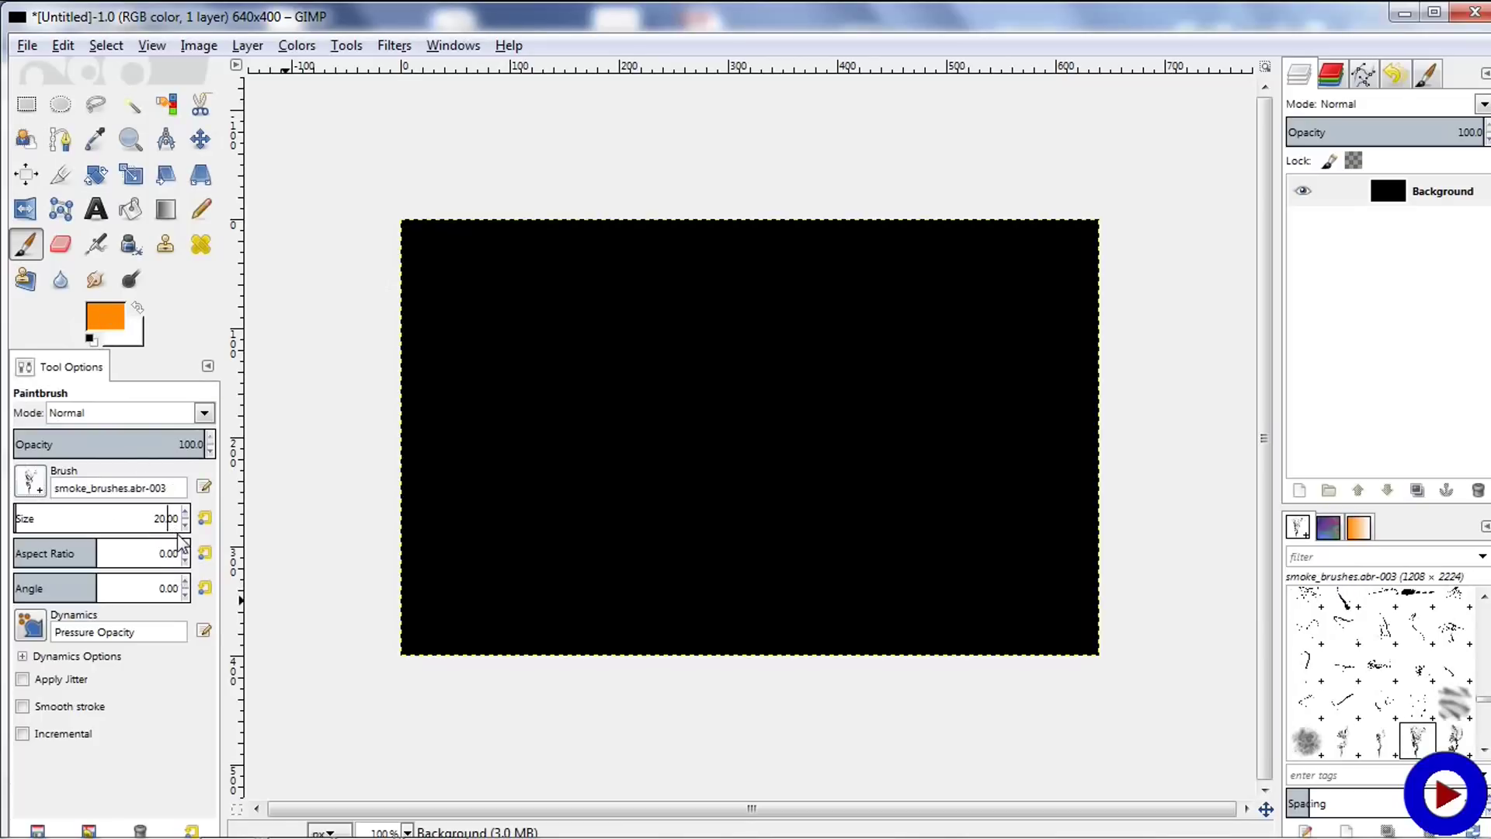
pyautogui.write('0')
pyautogui.press('Return')
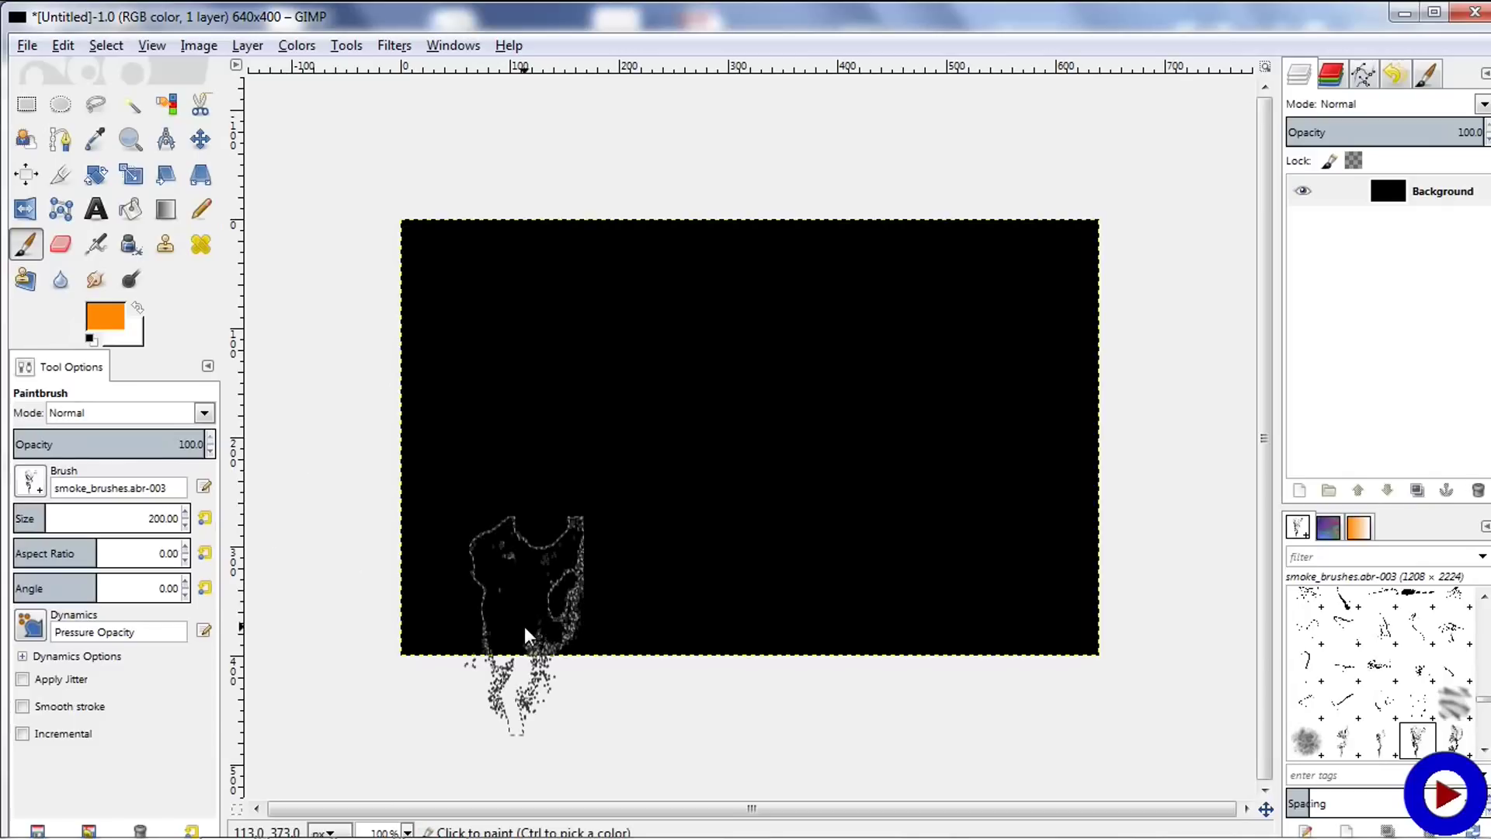
pyautogui.click(719, 465)
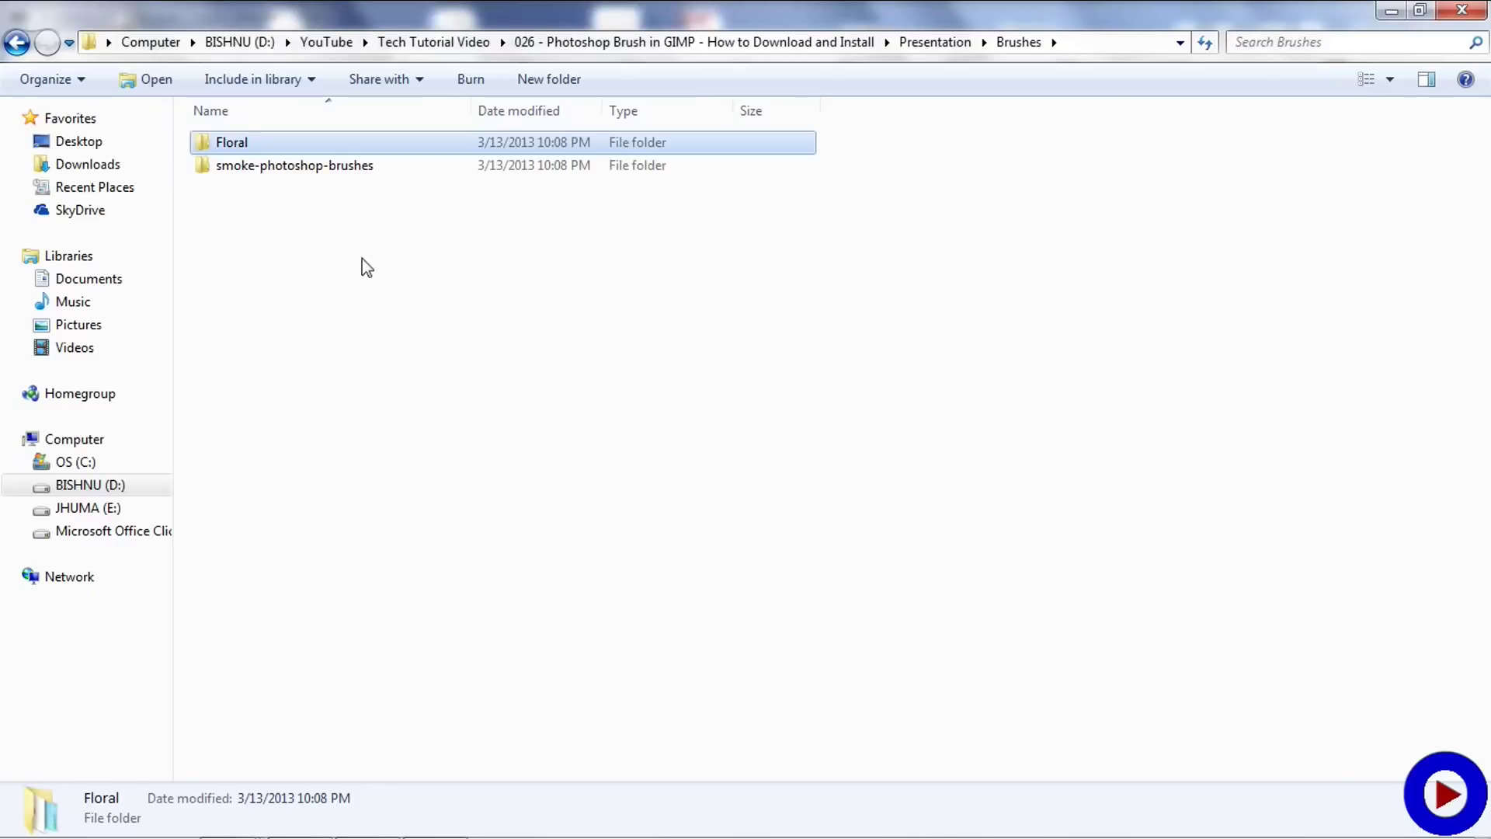
# - Check the Floral folder's contents, then copy the Floral folder from Brushes
pyautogui.doubleClick(251, 149)
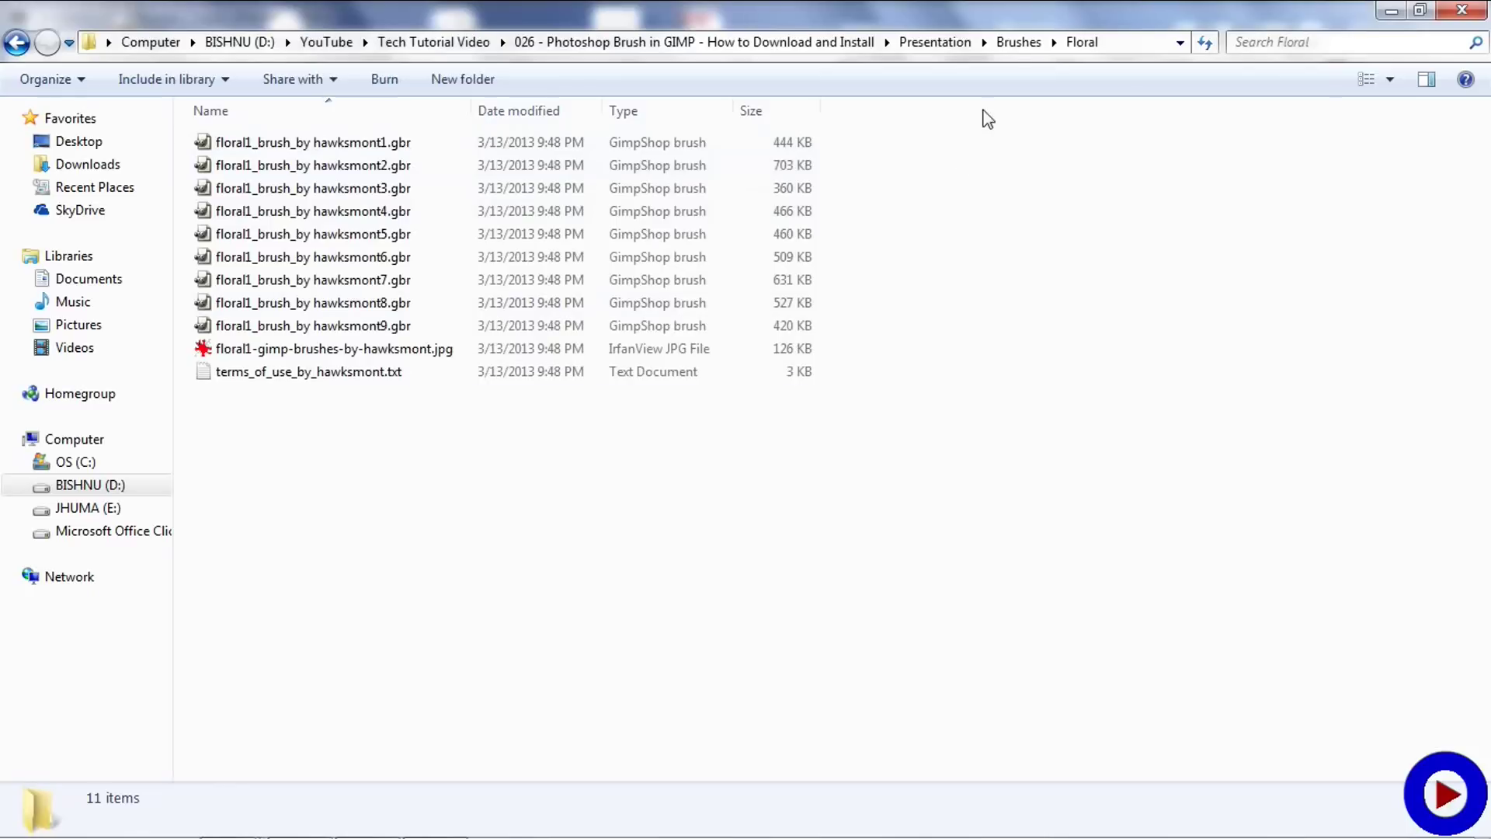
pyautogui.click(1020, 42)
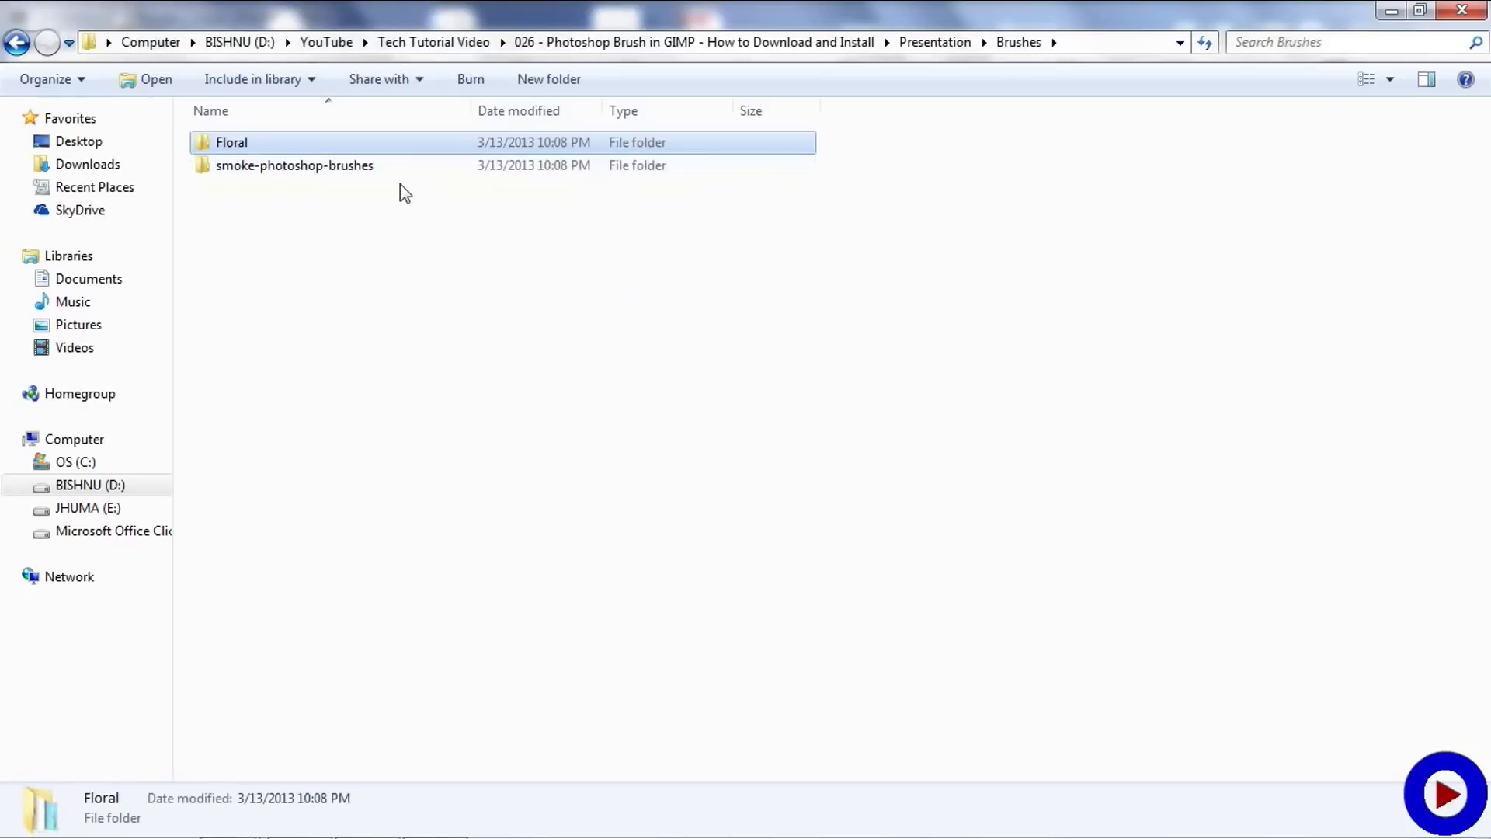
pyautogui.rightClick(251, 150)
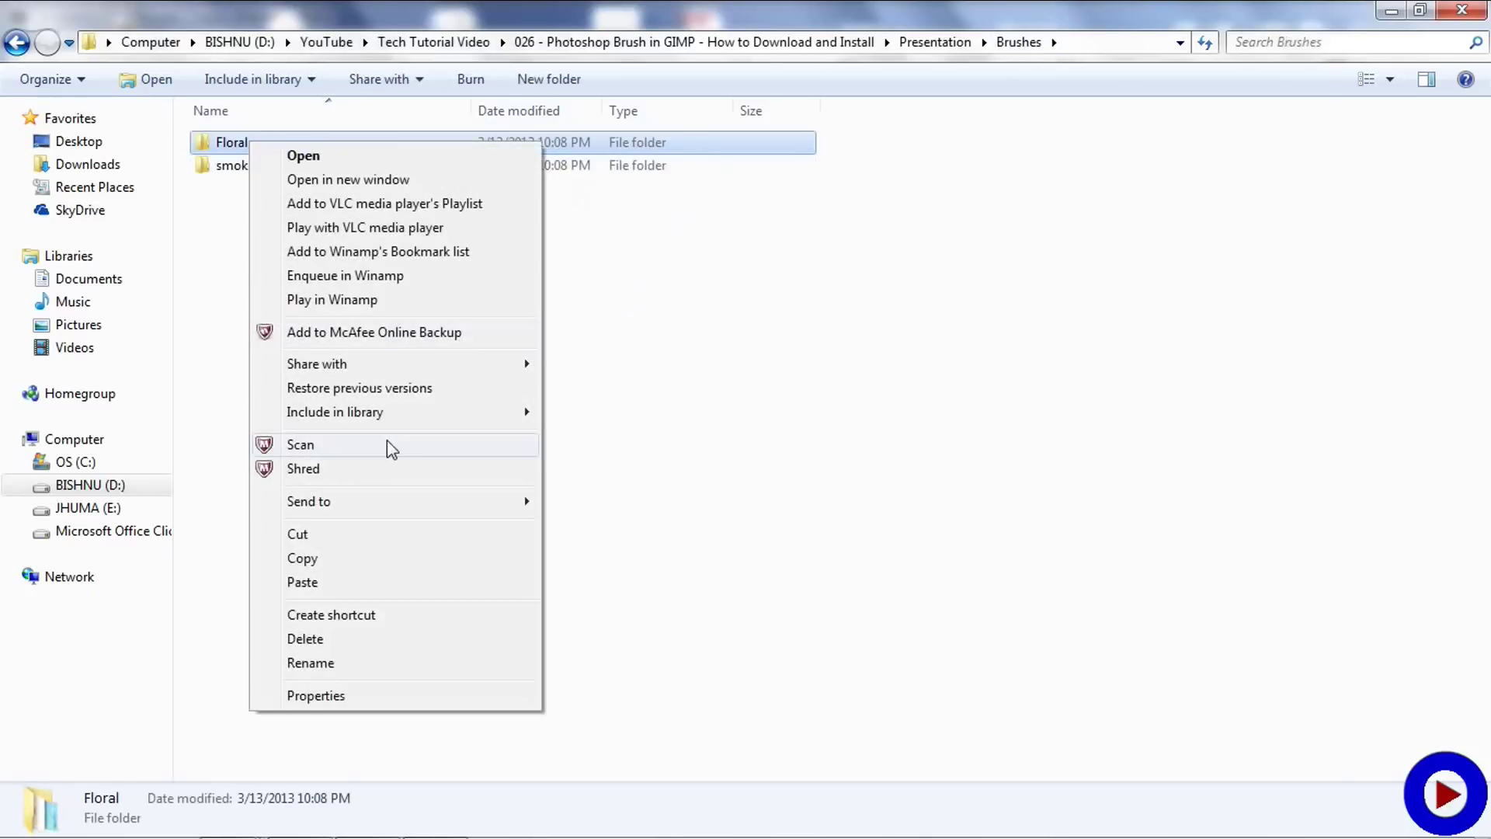
pyautogui.click(368, 558)
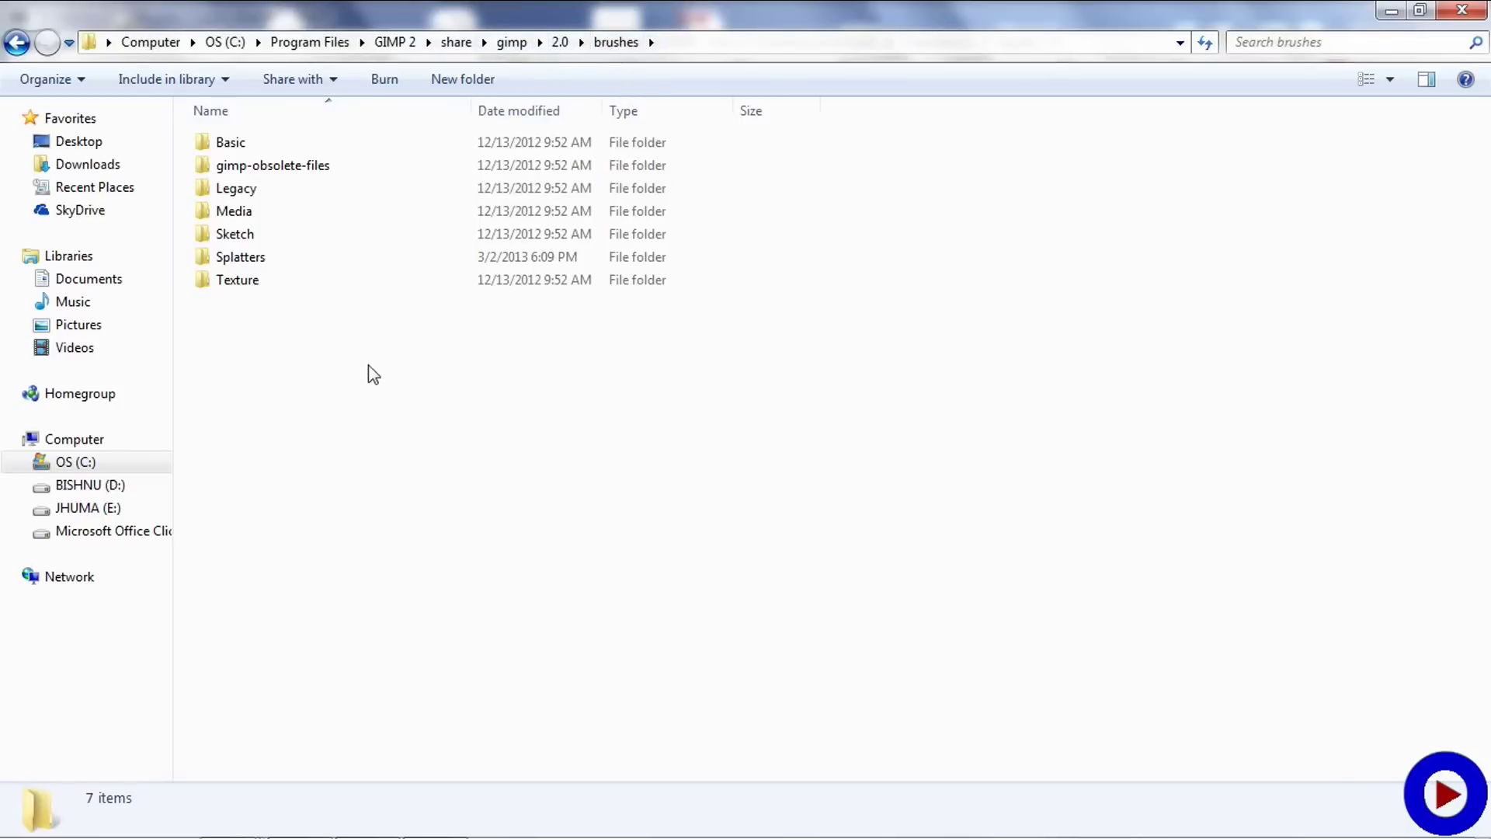
# - Paste Floral into C:\Program Files\GIMP 2\share\gimp\2.0\brushes with administrator permission
pyautogui.rightClick(264, 408)
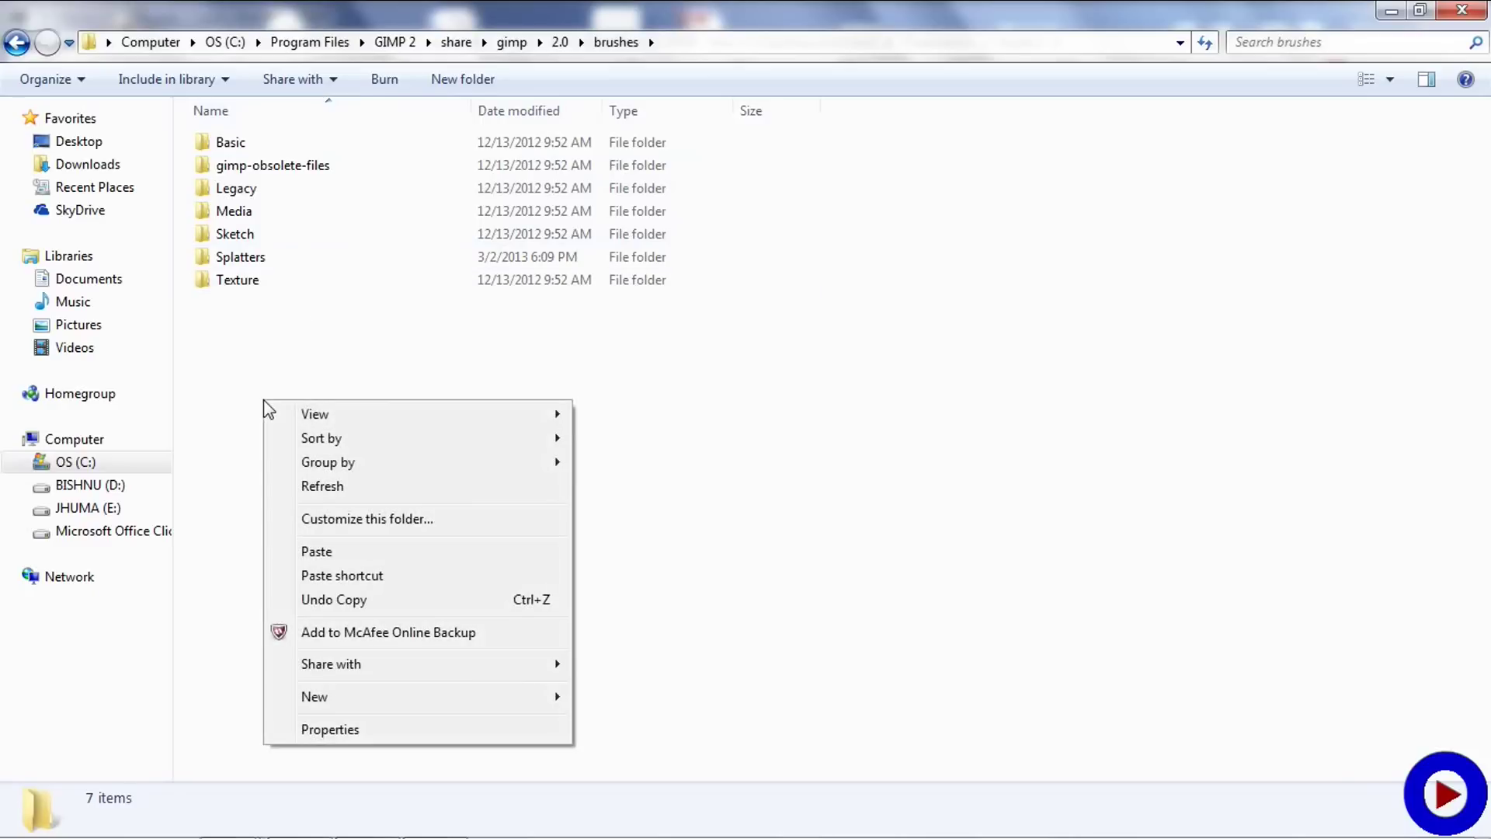
pyautogui.click(428, 557)
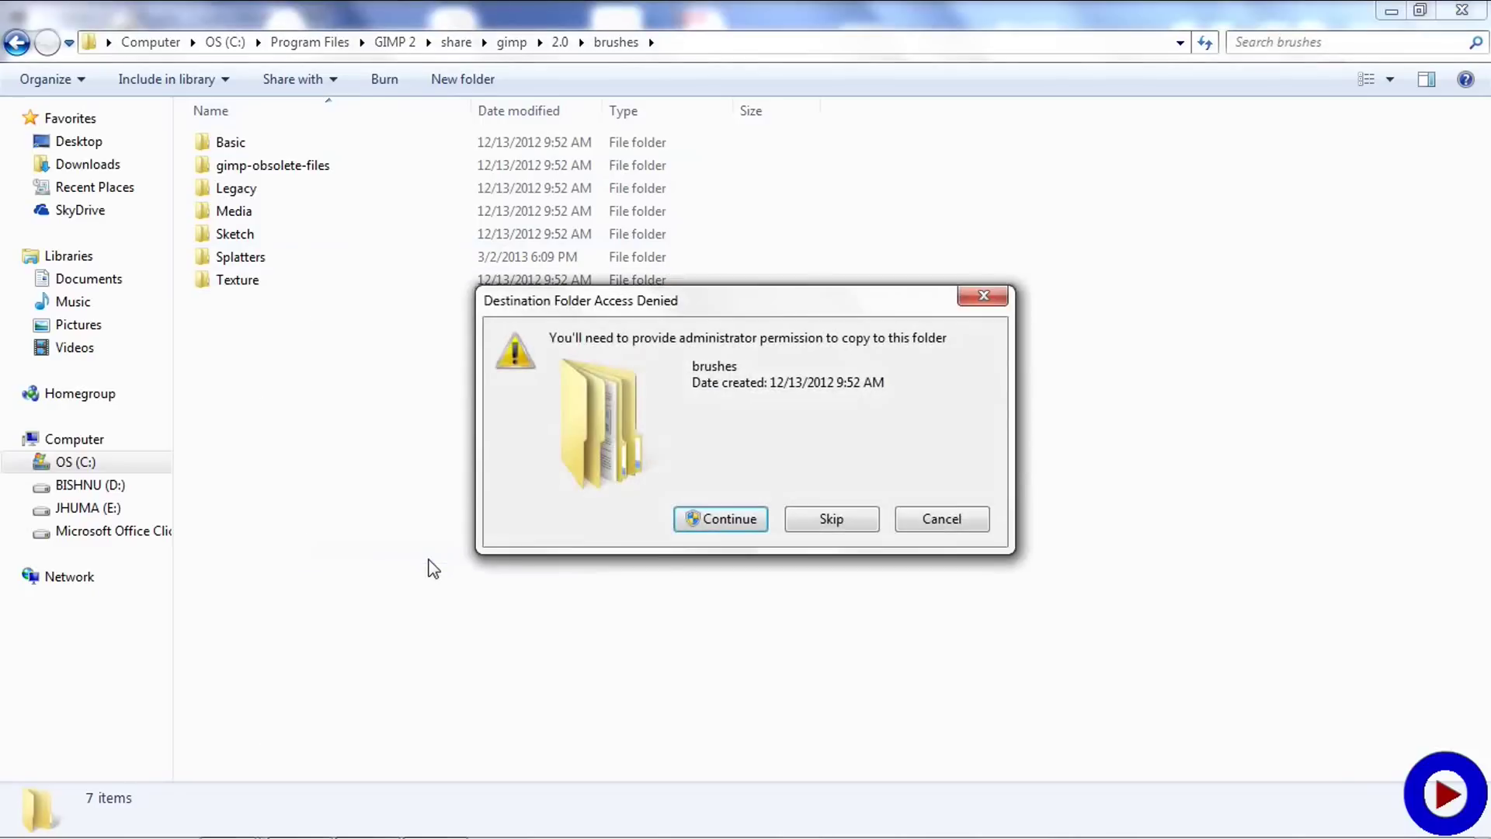
pyautogui.click(740, 522)
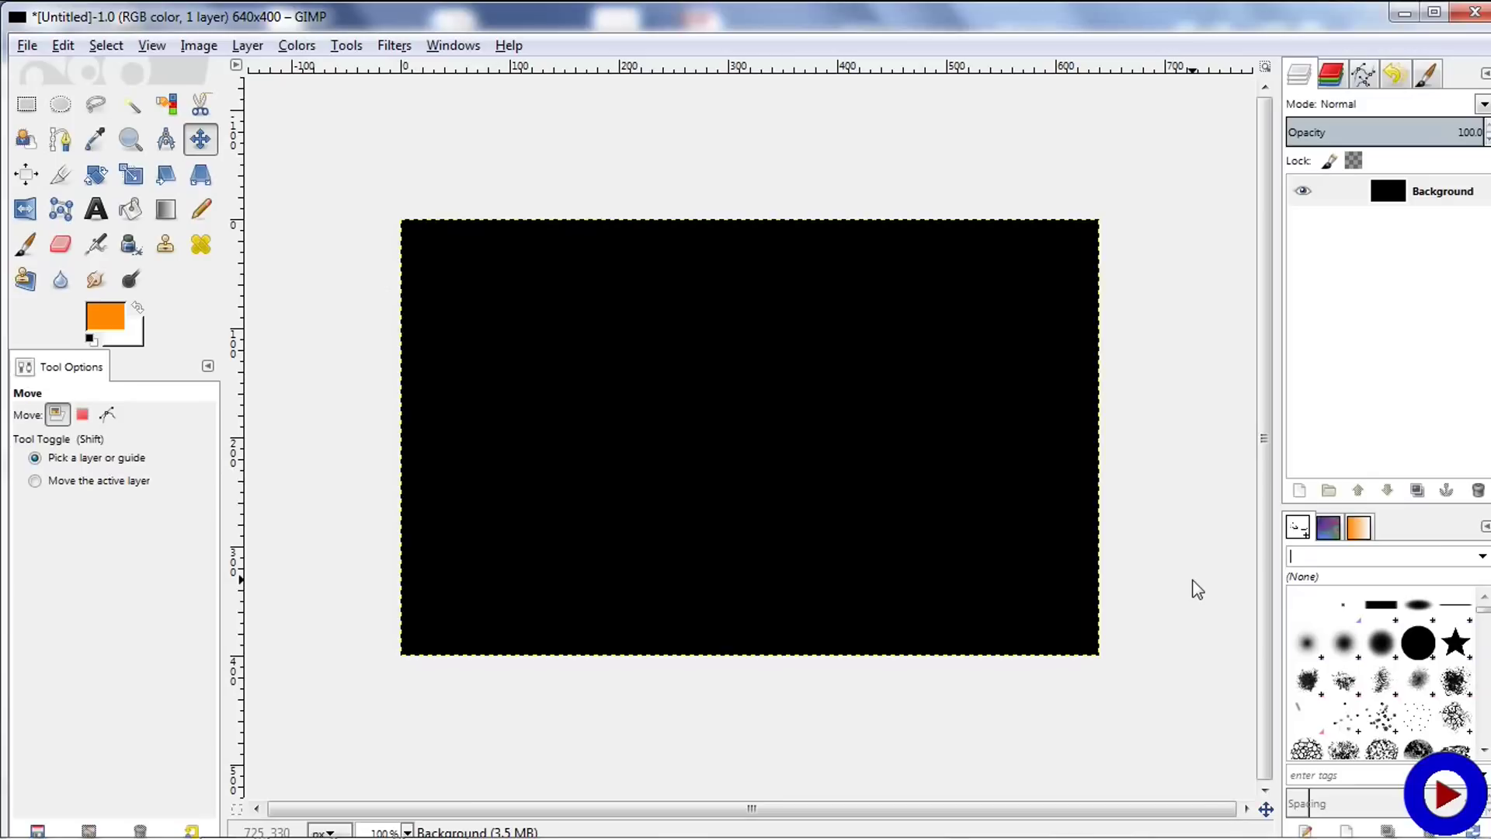
# - Refresh GIMP's brushes and filter the brush list to the Floral tag
pyautogui.rightClick(1340, 653)
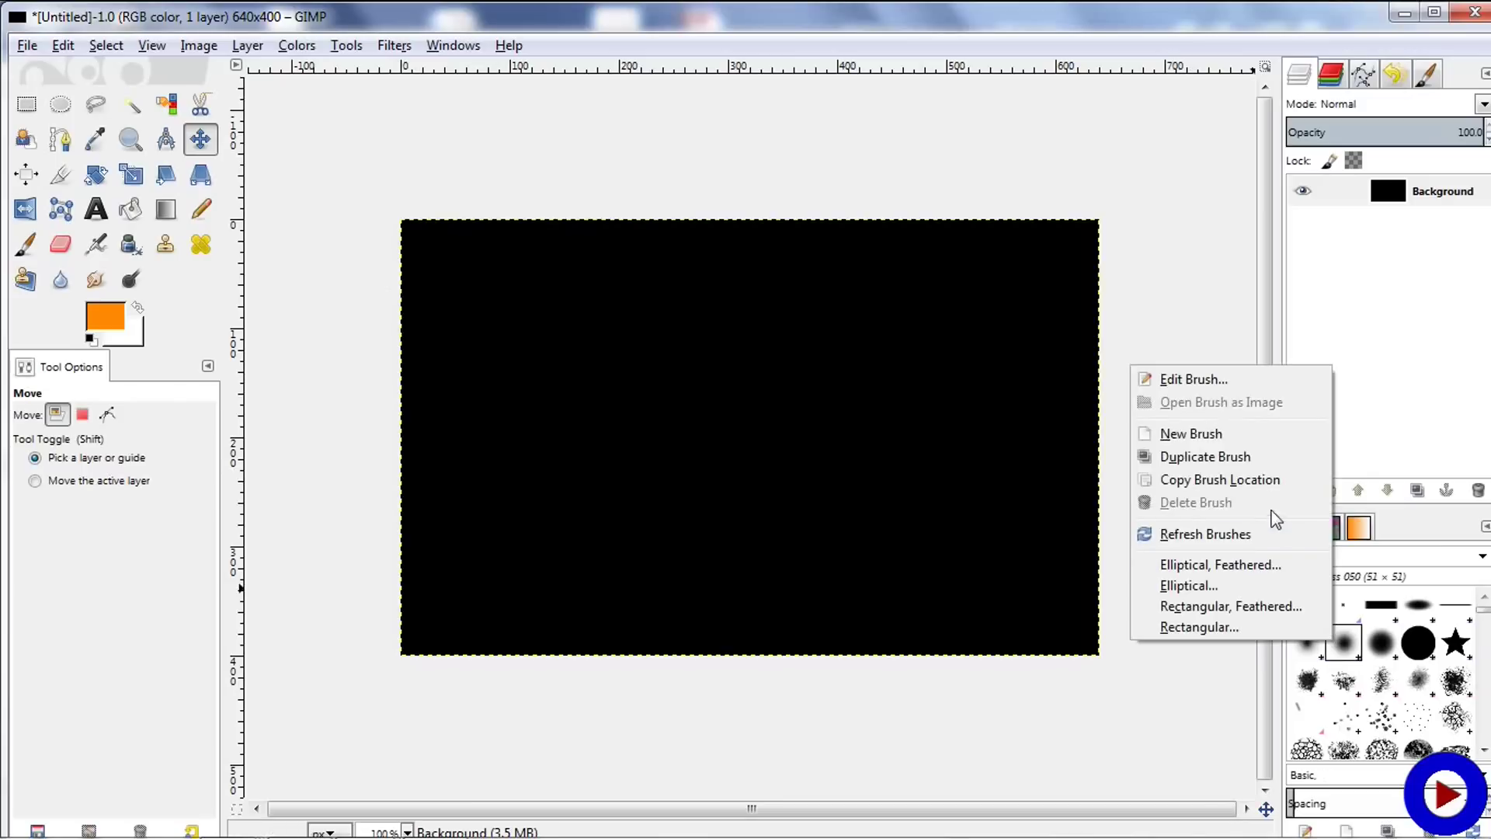
pyautogui.click(1165, 533)
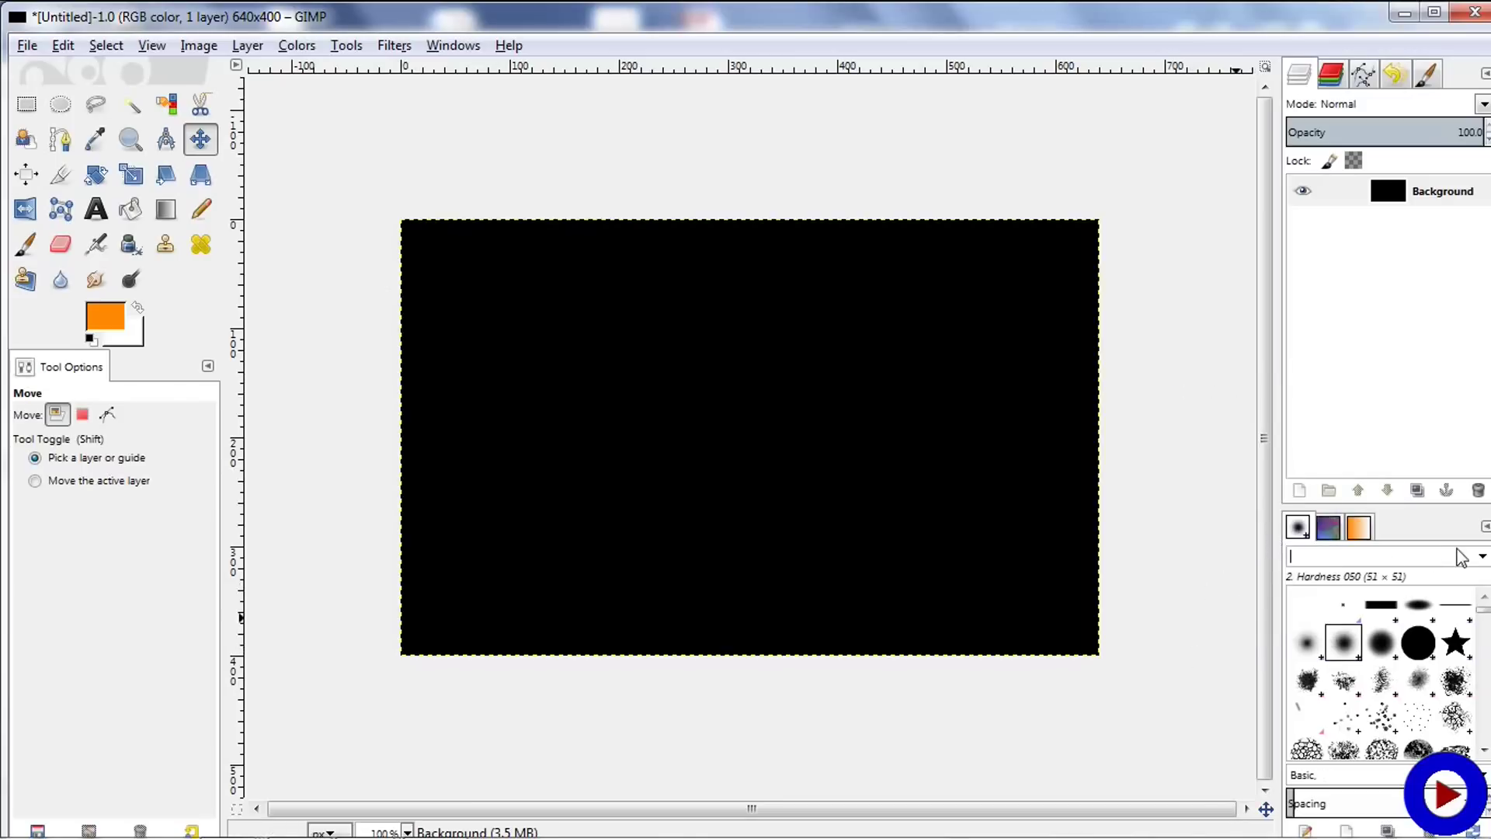
pyautogui.click(1484, 560)
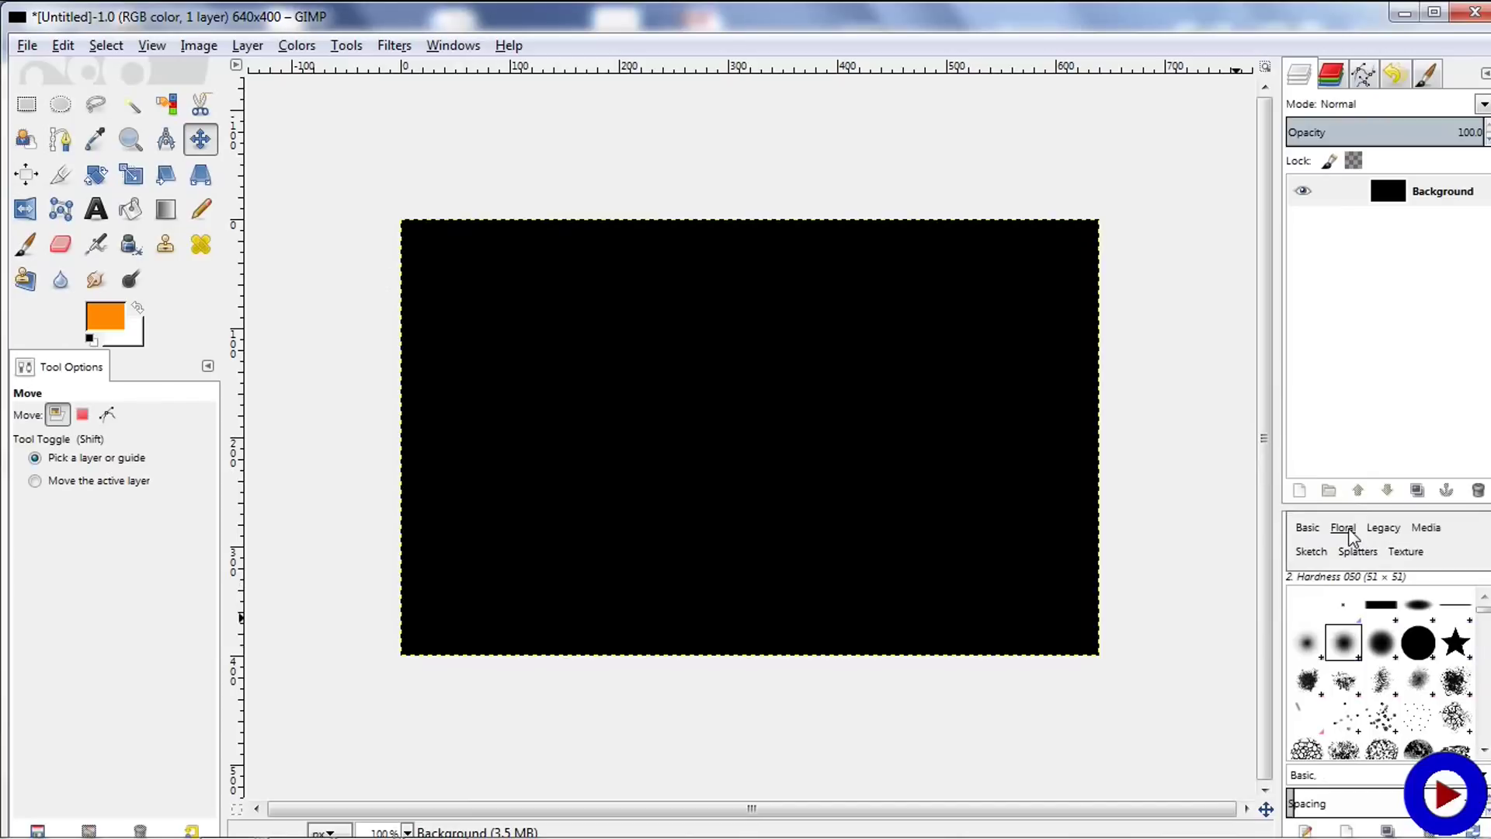
pyautogui.click(1345, 528)
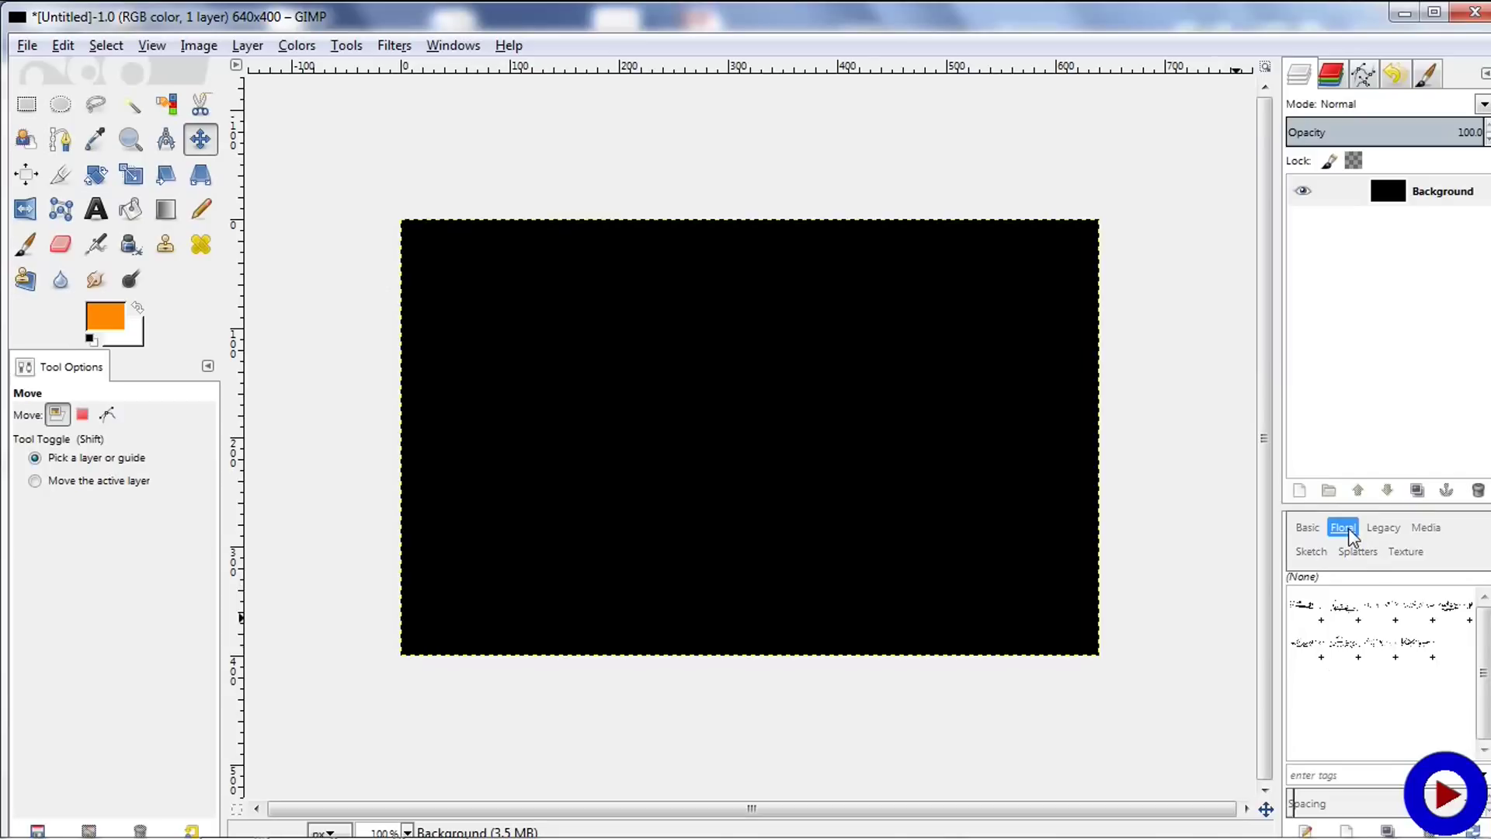
pyautogui.click(26, 245)
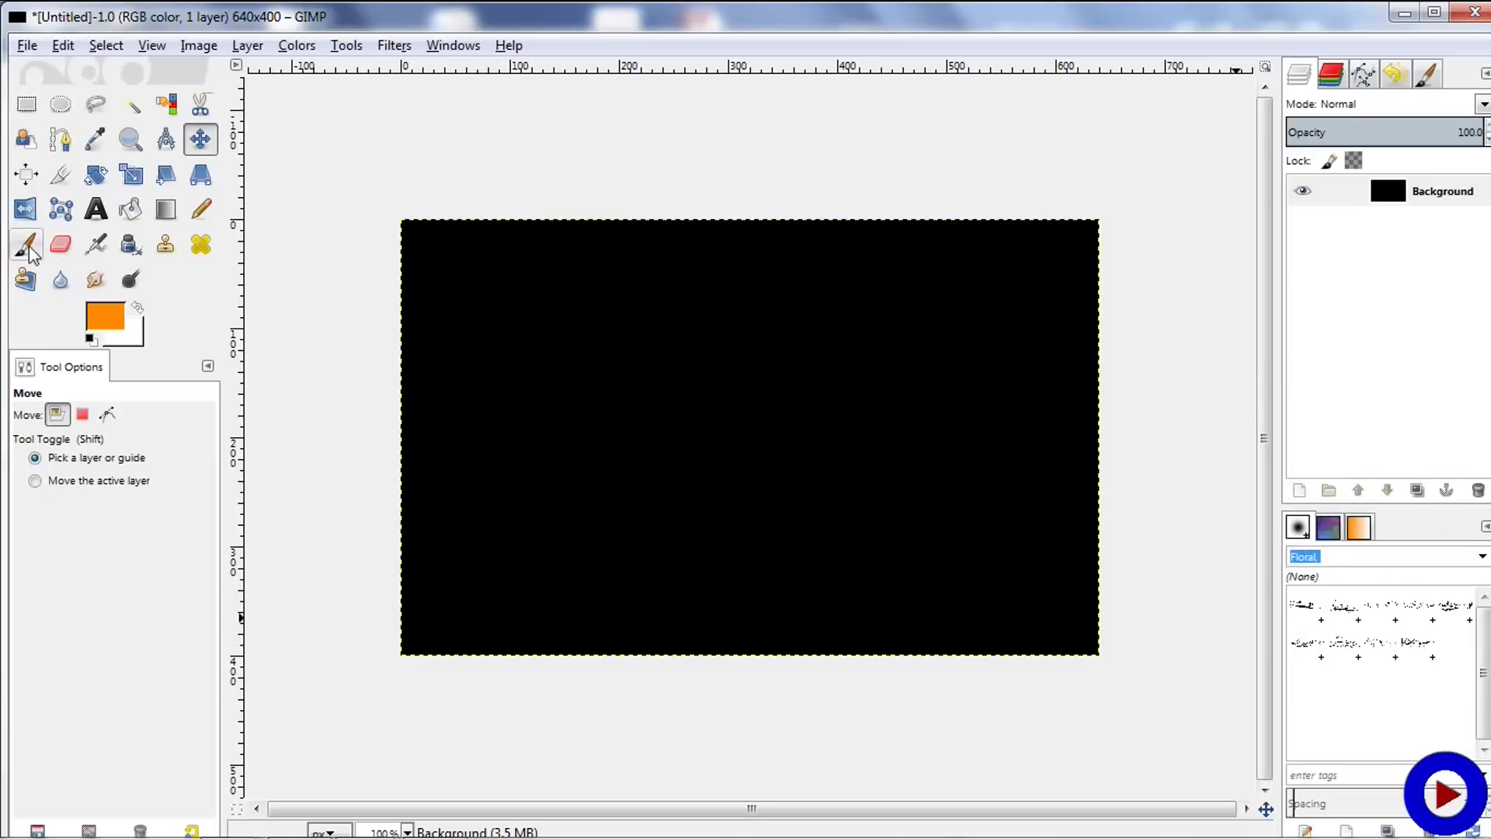
# - Paint an orange flourish on the canvas with floral1_brush_by_hawksmont7
pyautogui.click(1340, 642)
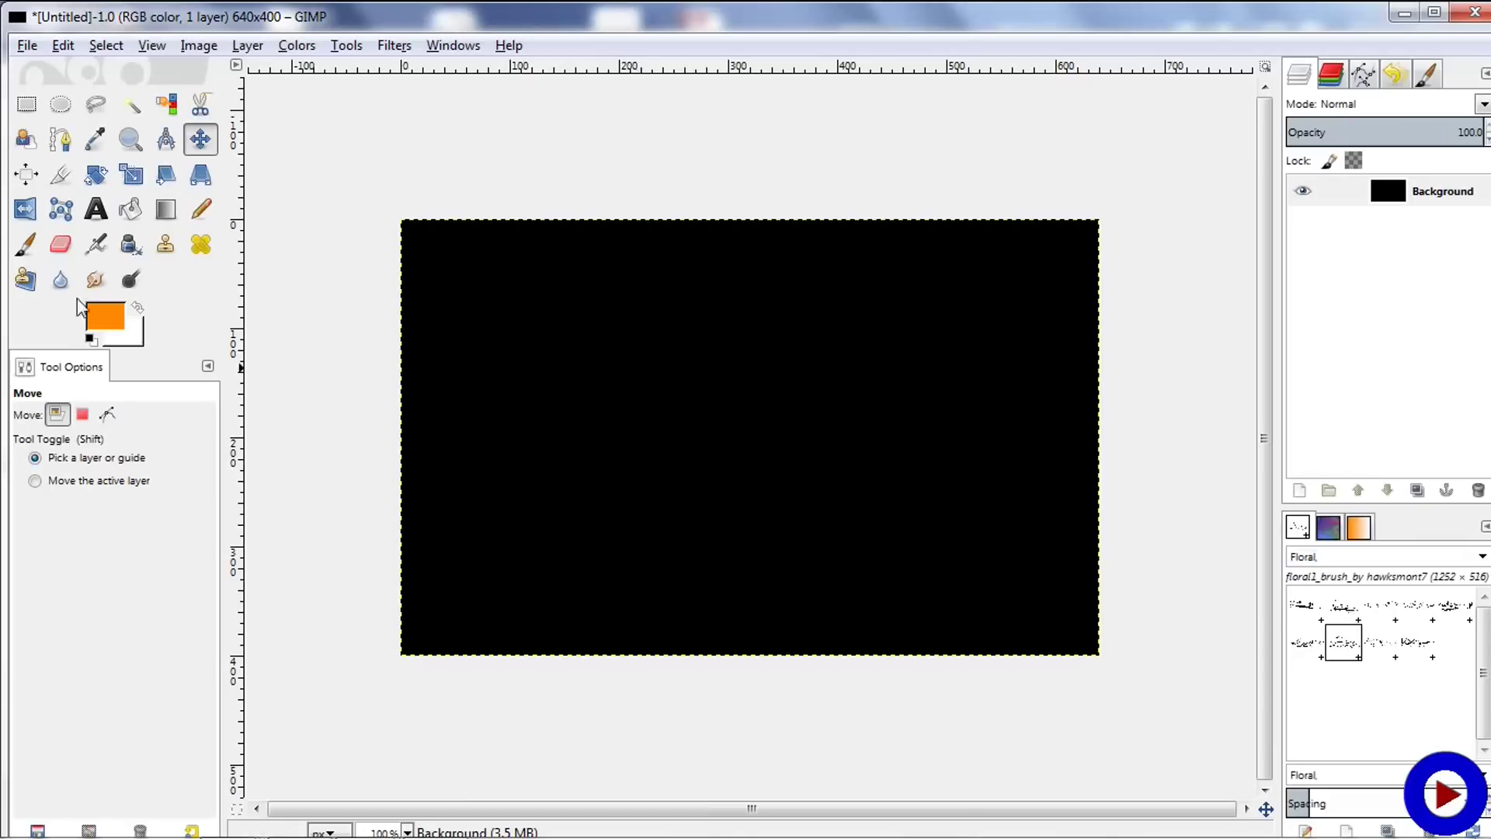
pyautogui.click(25, 246)
pyautogui.click(759, 458)
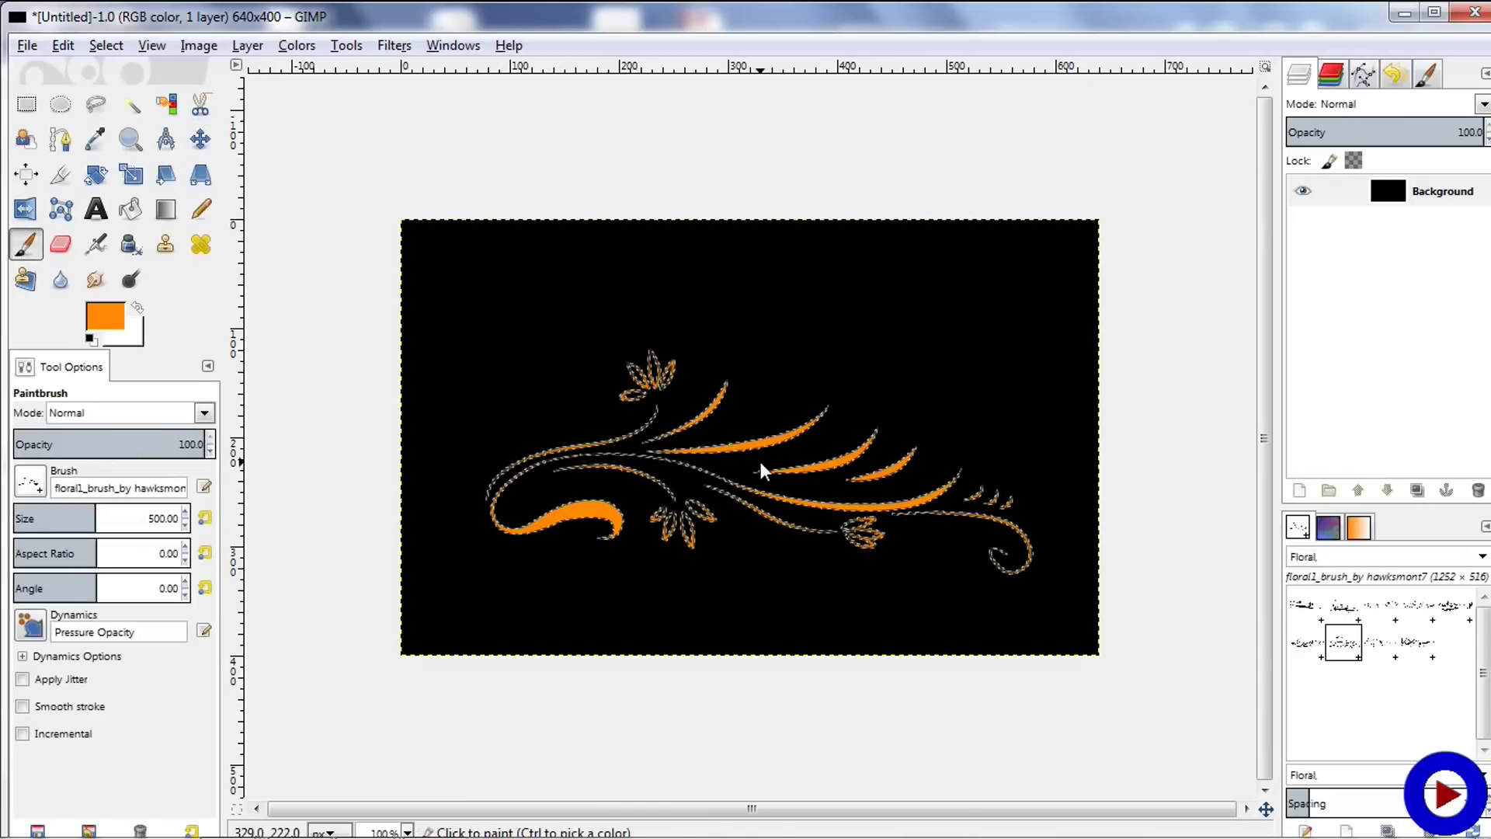